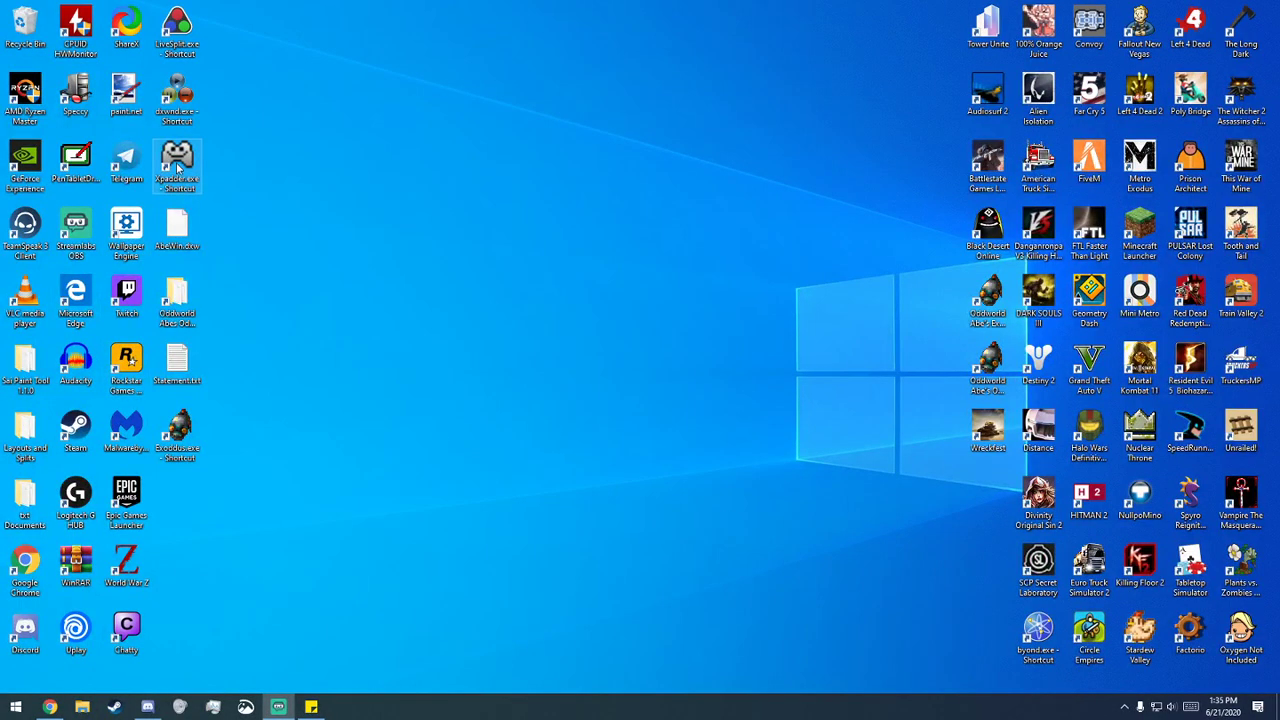
Step: Launch Xpadder and start a new controller layout
double_click(177, 165)
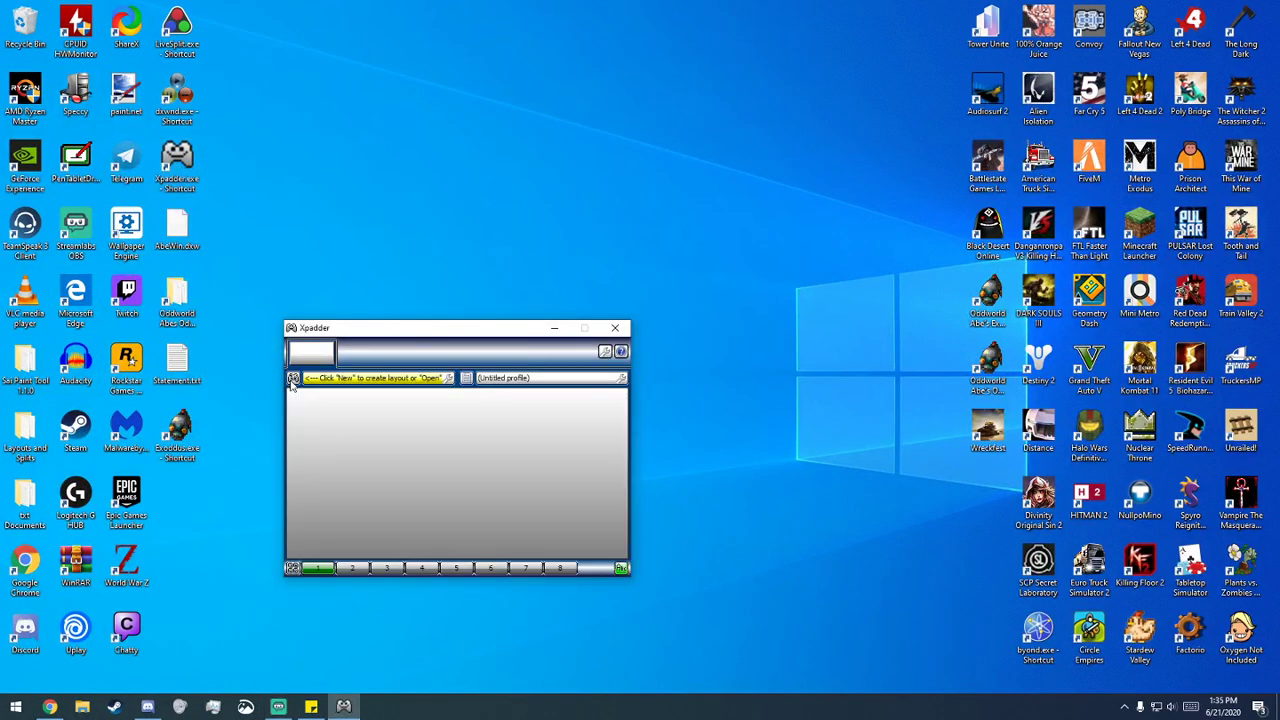
left_click(292, 379)
left_click(308, 396)
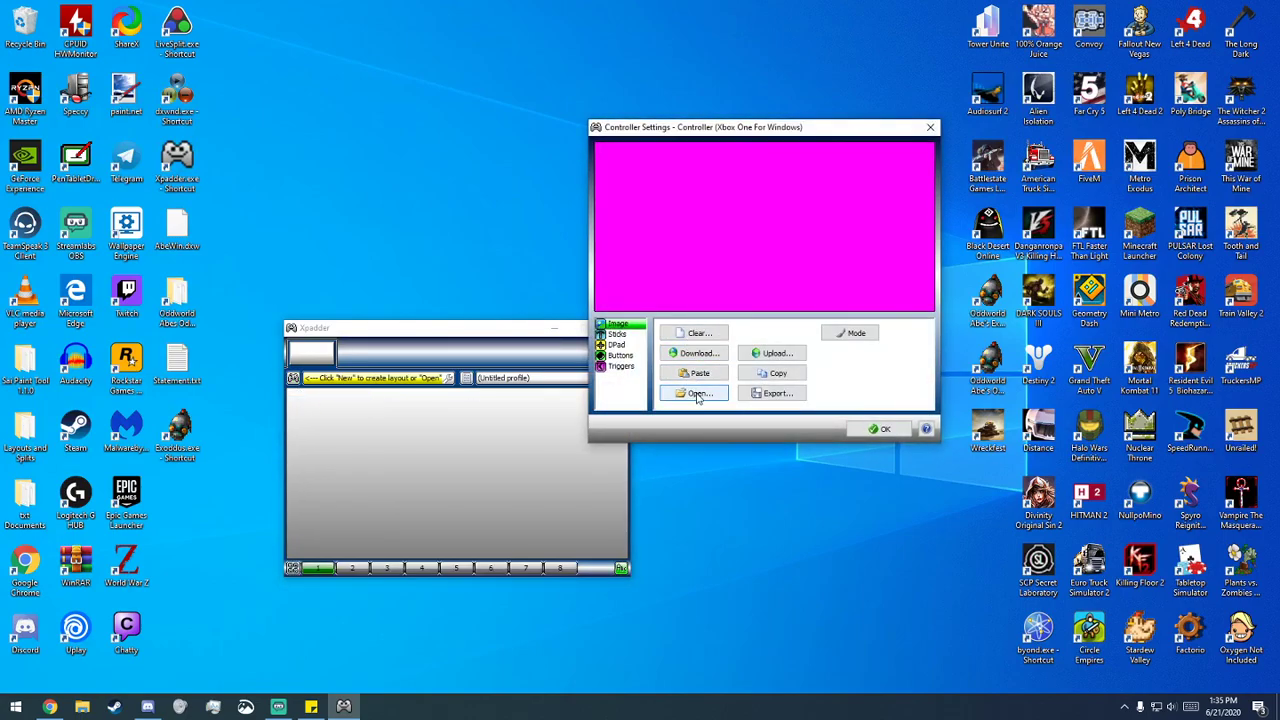
Step: Load the Microsoft_Xbox_360.Jonathan.UK.bmp image from the Imagenes Xpadder folder as the controller picture
left_click(697, 393)
left_click(682, 262)
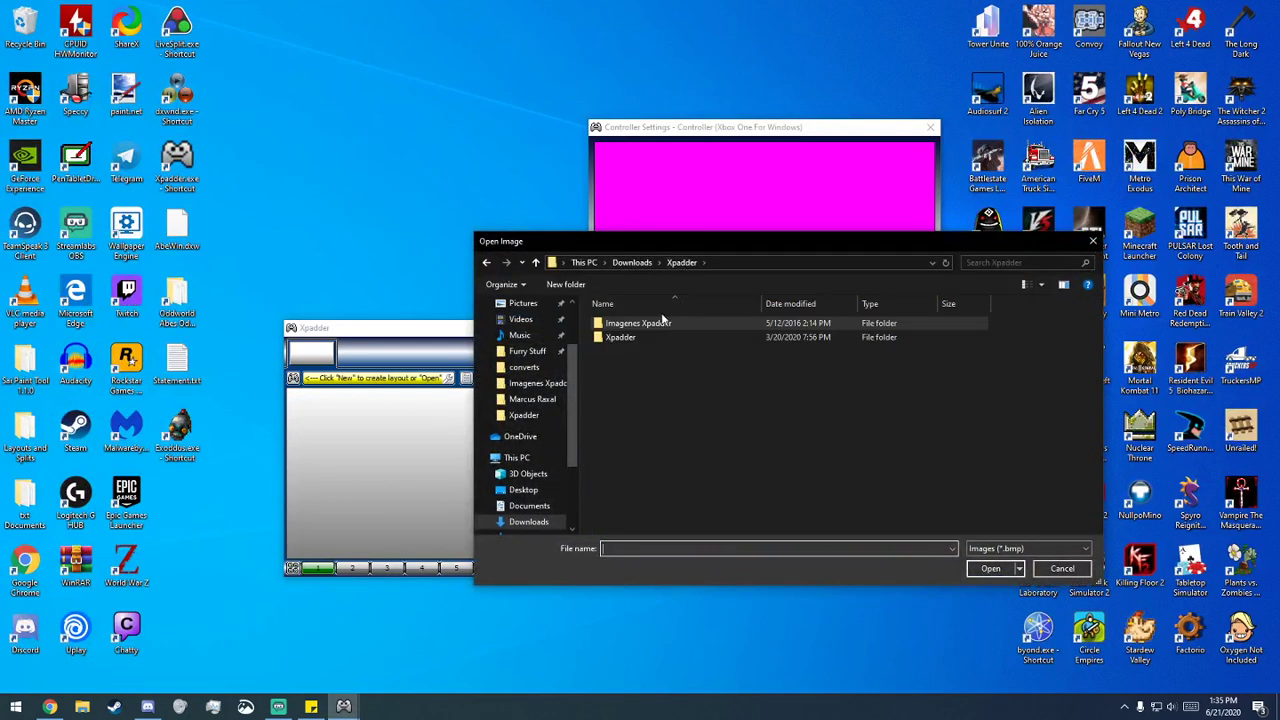
double_click(660, 326)
scroll(912, 366, "down", 10)
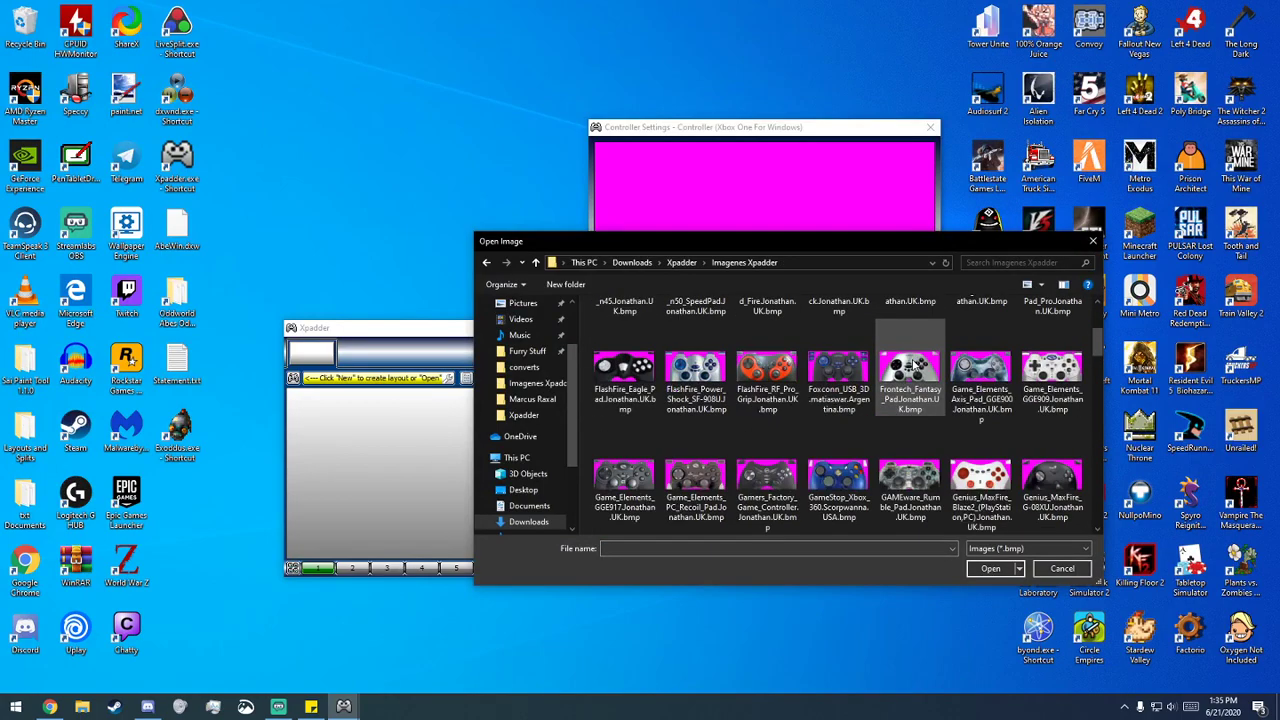
scroll(912, 366, "down", 3)
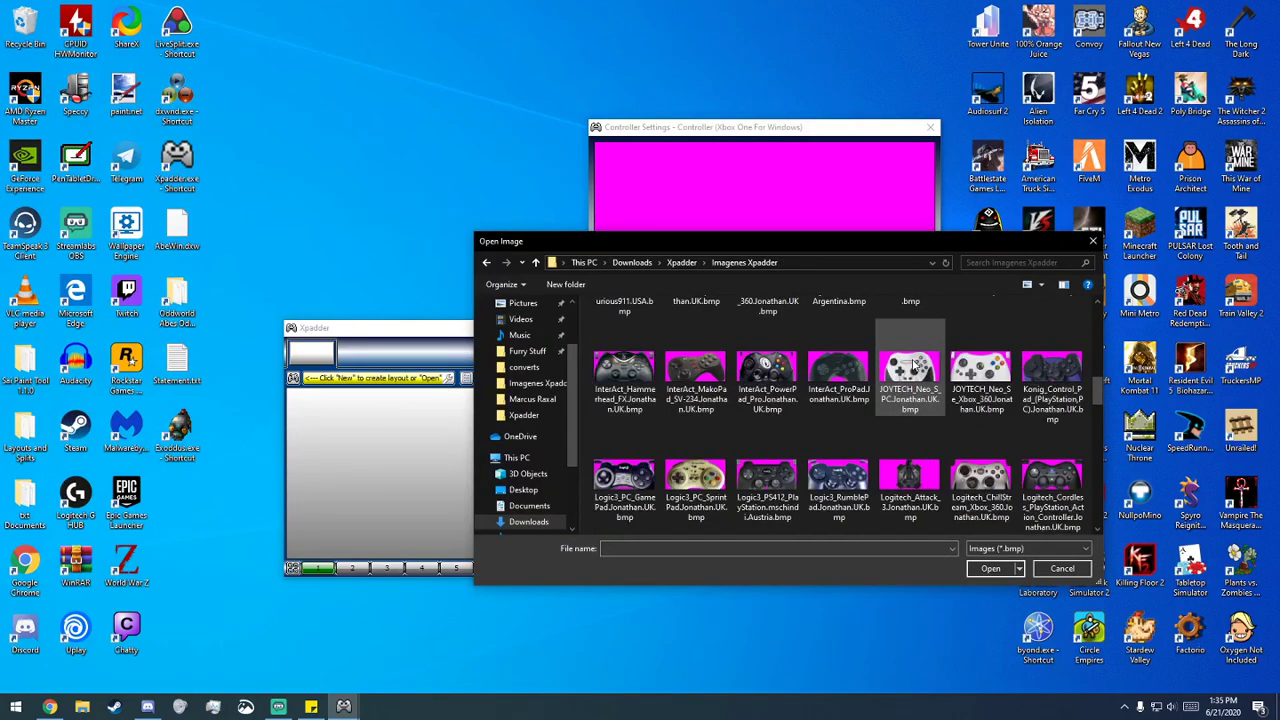
scroll(912, 366, "down", 6)
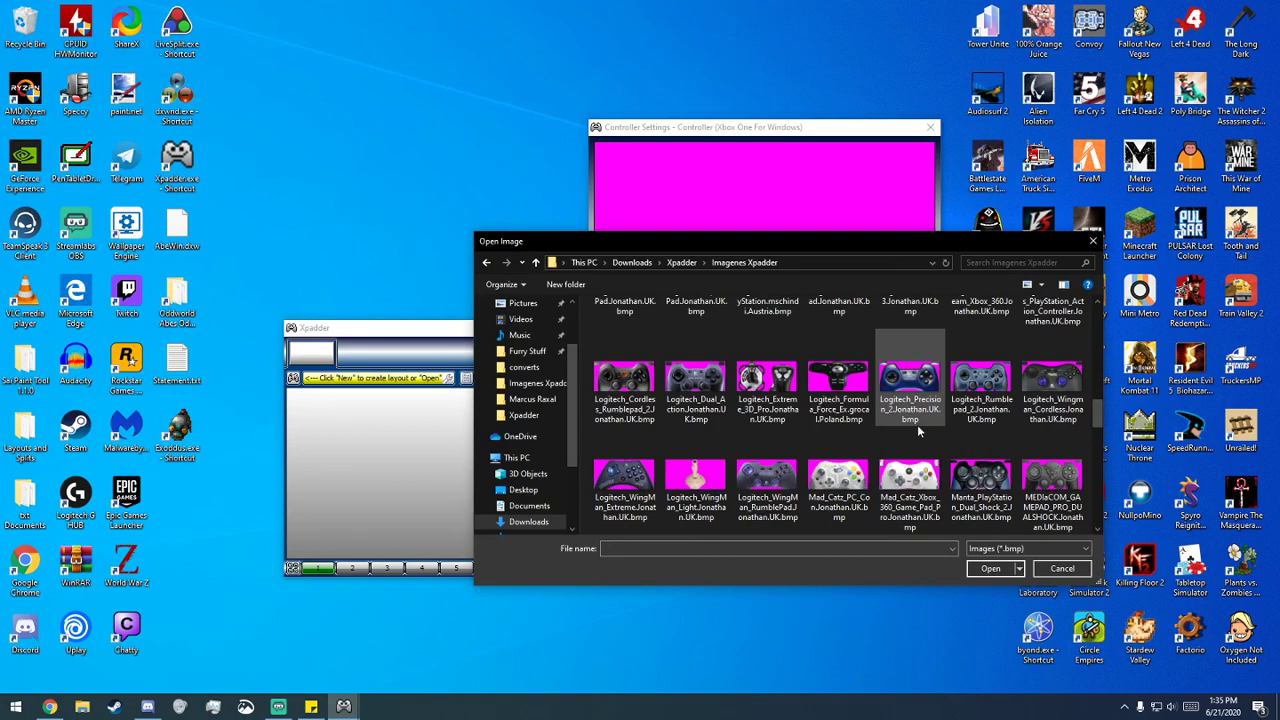
scroll(918, 430, "down", 3)
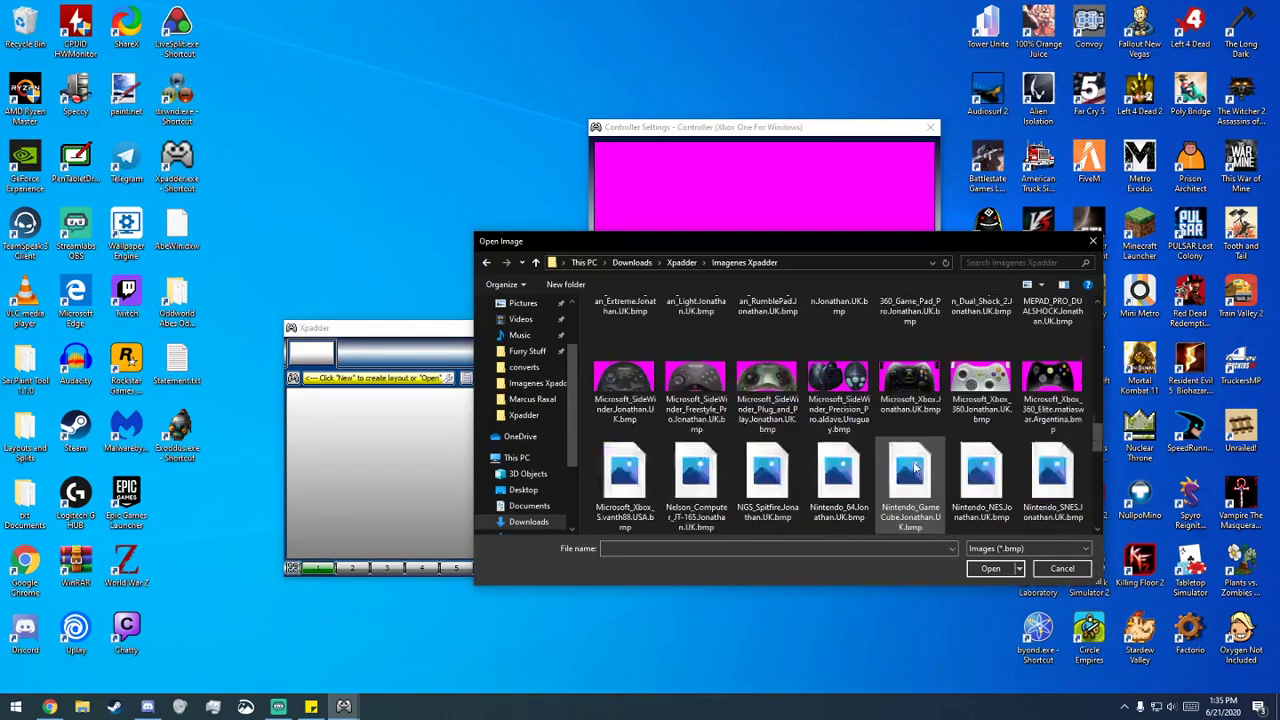
left_click(978, 390)
left_click(990, 568)
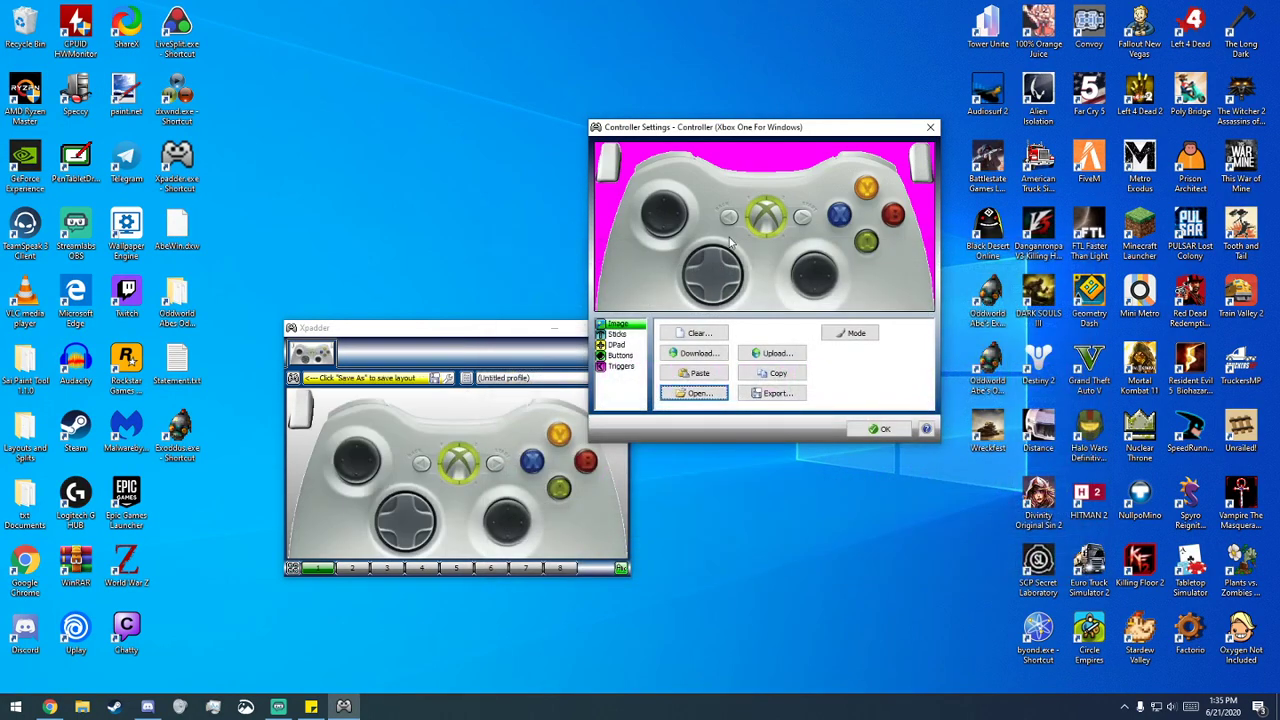
Step: Enable both analog sticks and the DPad in the controller layout
left_click(617, 334)
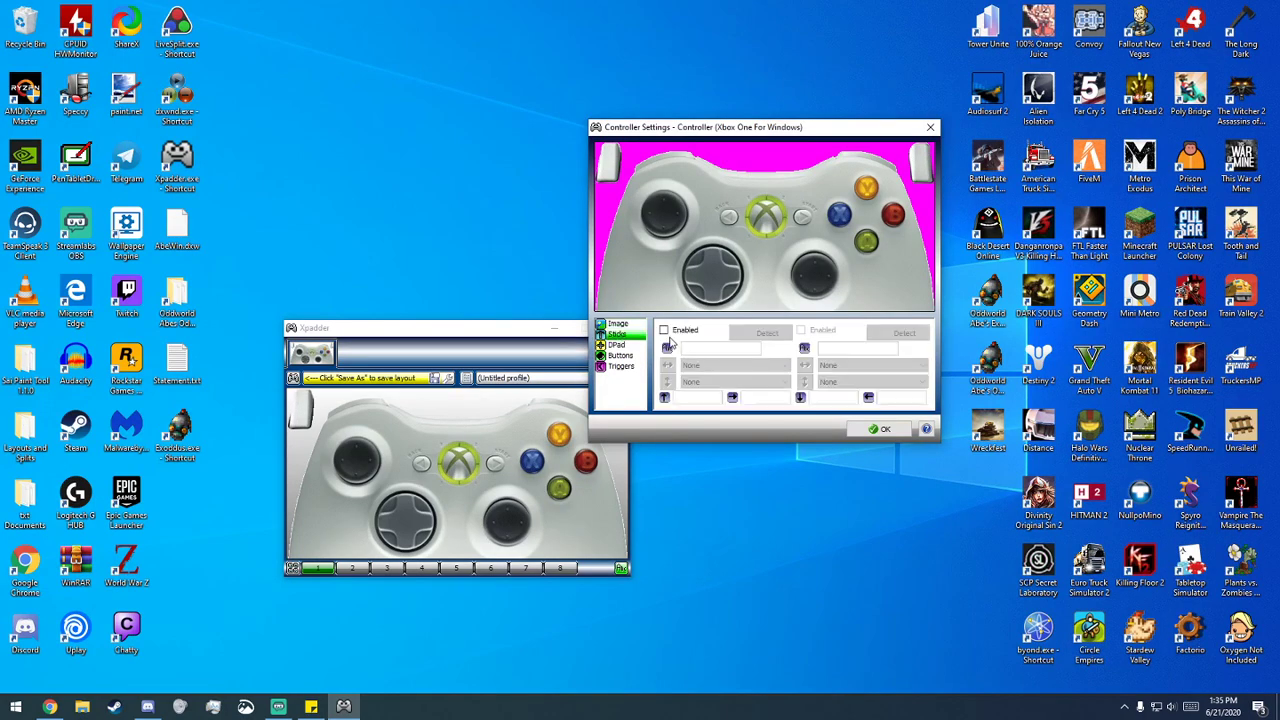
left_click(665, 331)
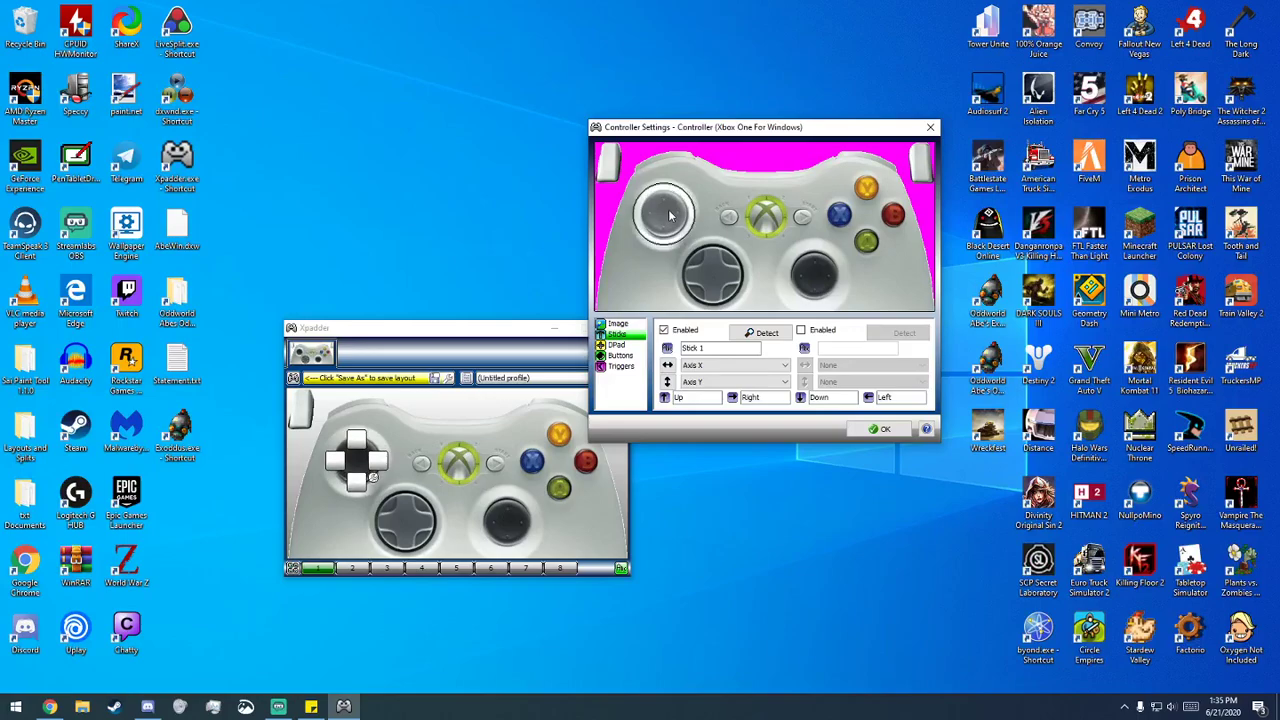
left_click(801, 331)
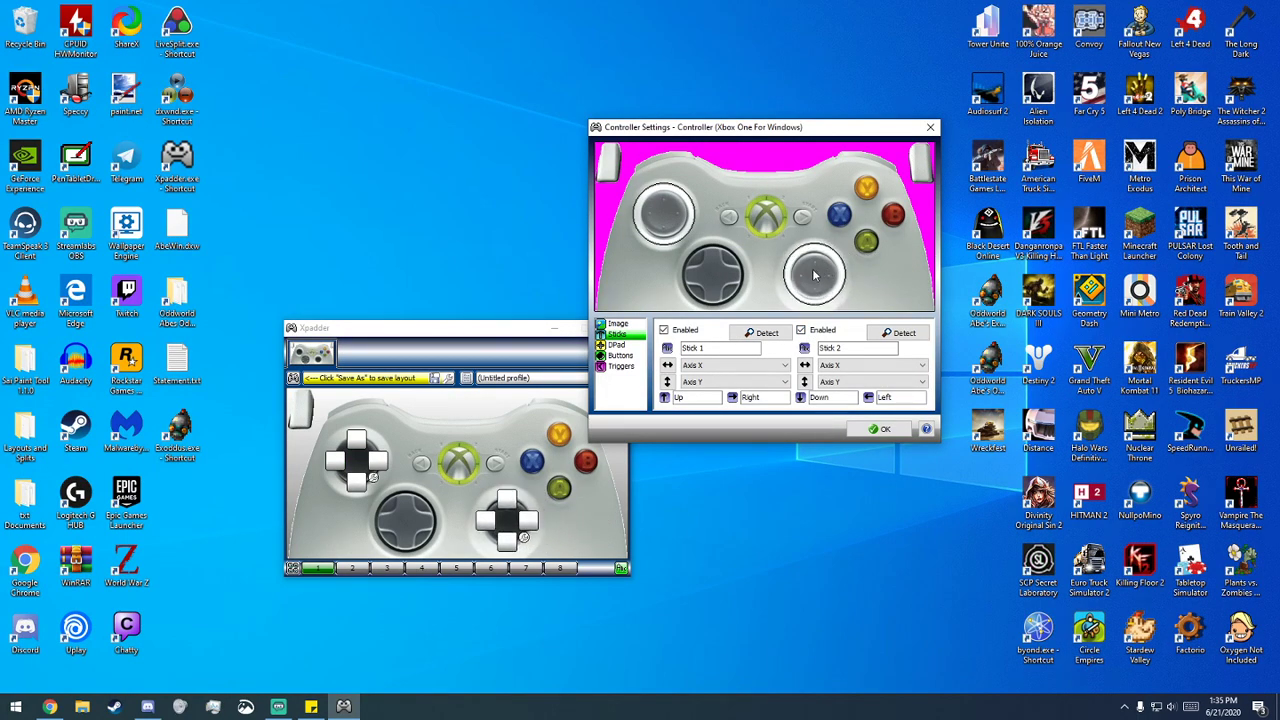
left_click(622, 346)
left_click(664, 332)
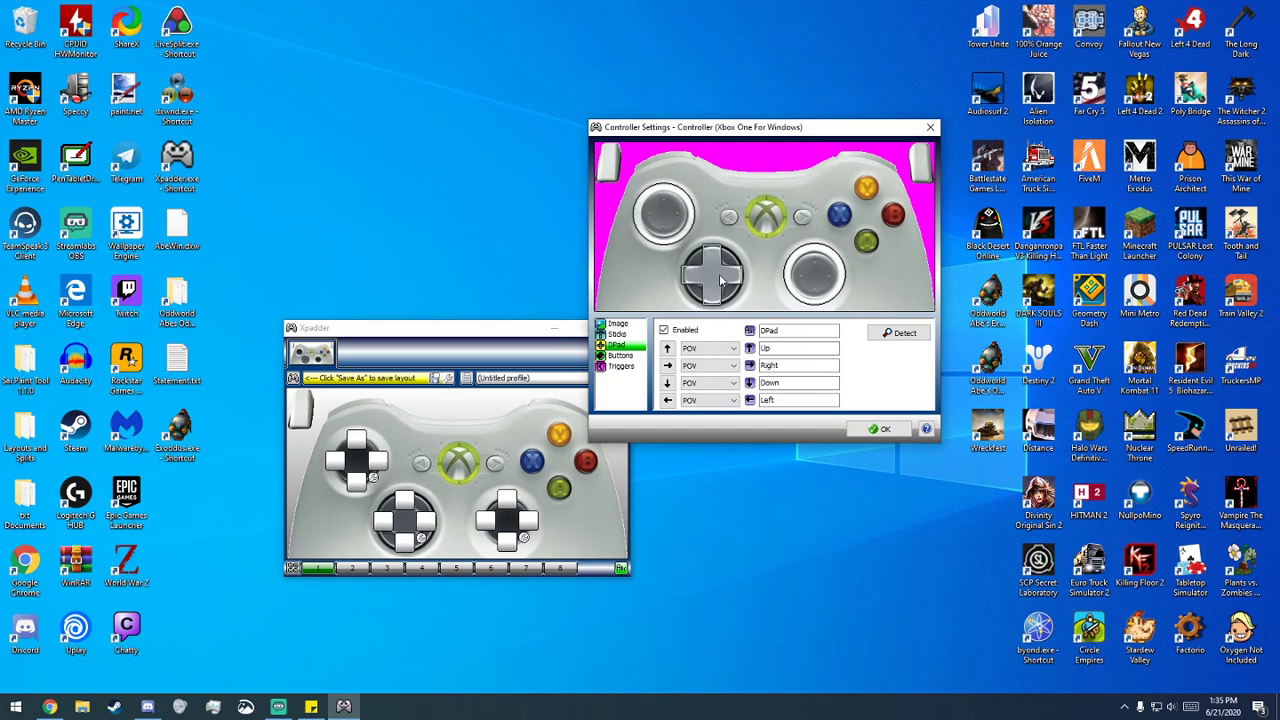
Step: Add the Back, Start, X, A, B and Y buttons and place each over its counterpart on the controller image
left_click(620, 356)
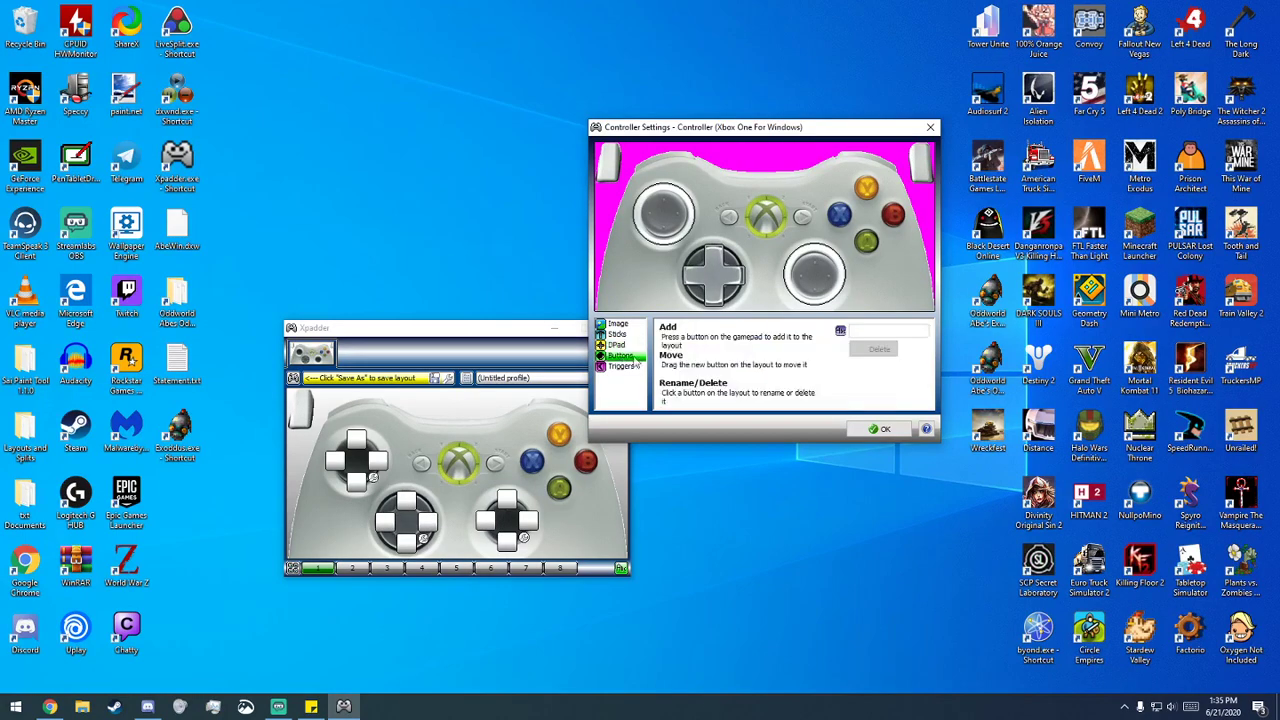
left_click_drag(735, 215, 799, 218)
left_click_drag(652, 216, 843, 228)
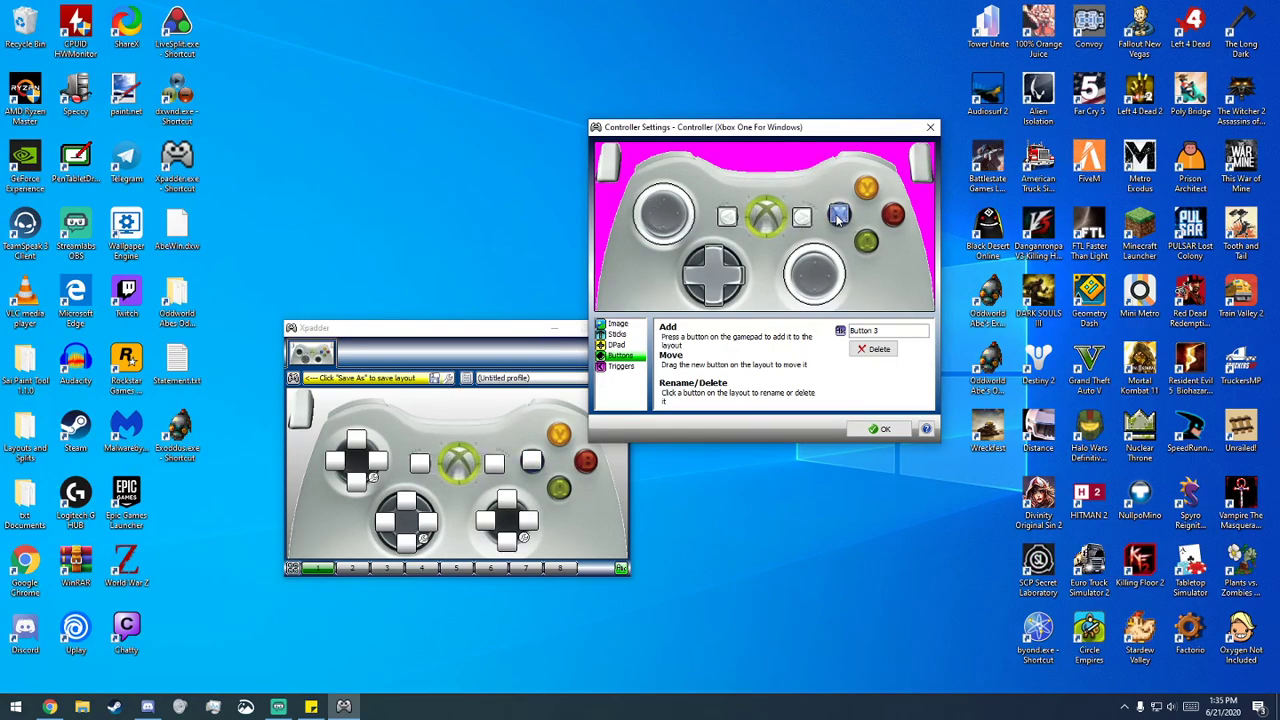
left_click_drag(622, 222, 895, 210)
left_click_drag(683, 220, 872, 193)
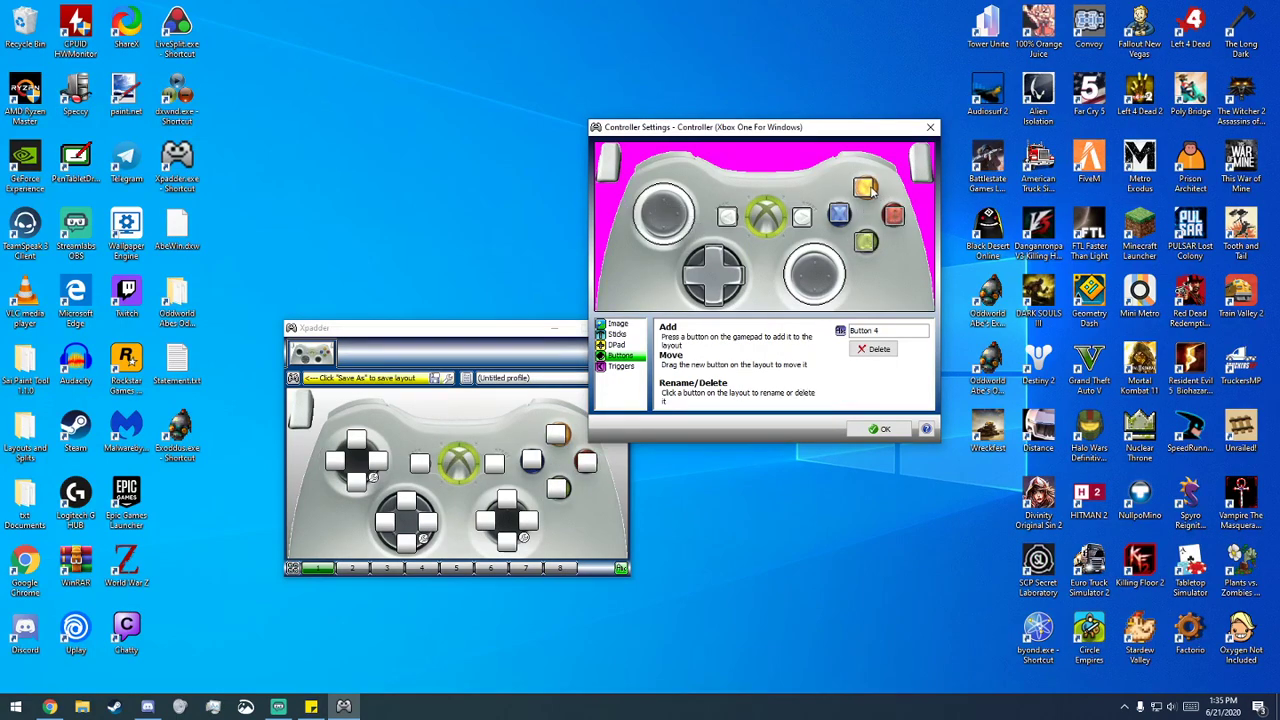
Step: Place the two bumper buttons on the controller's shoulders and the two stick-press buttons at the stick centres
left_click_drag(696, 215, 674, 158)
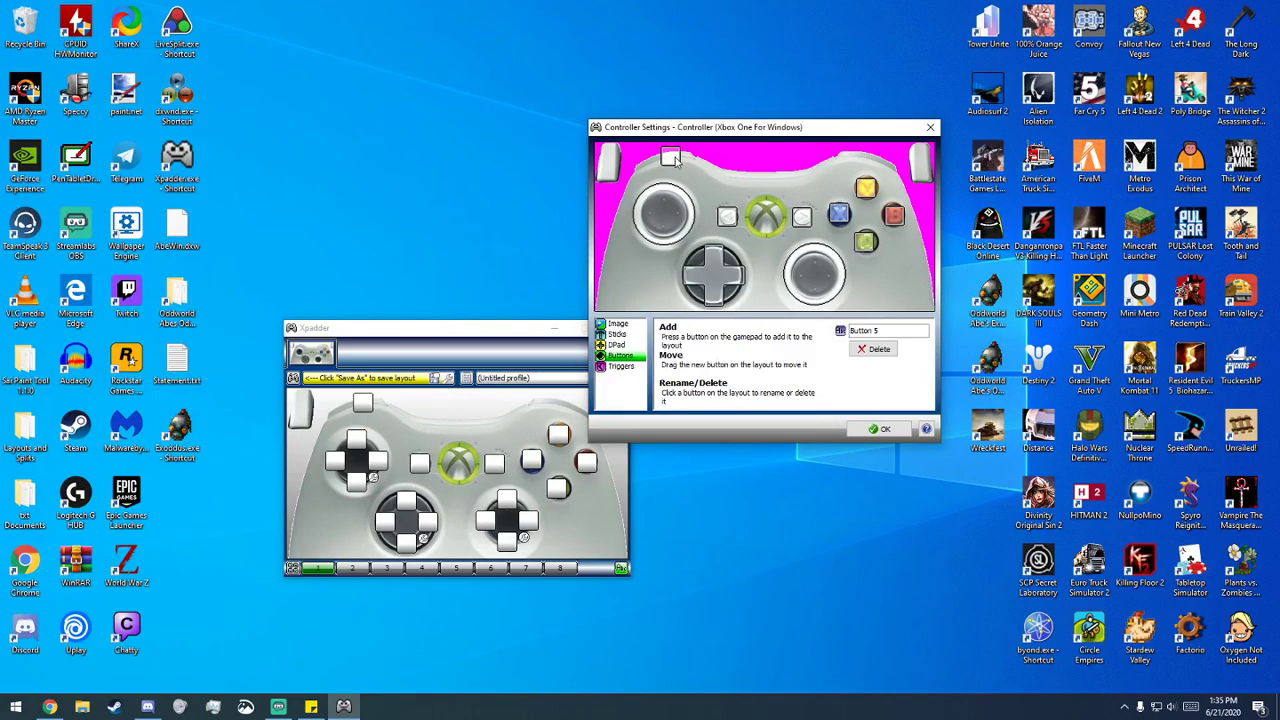
left_click_drag(718, 216, 870, 160)
left_click_drag(771, 213, 666, 210)
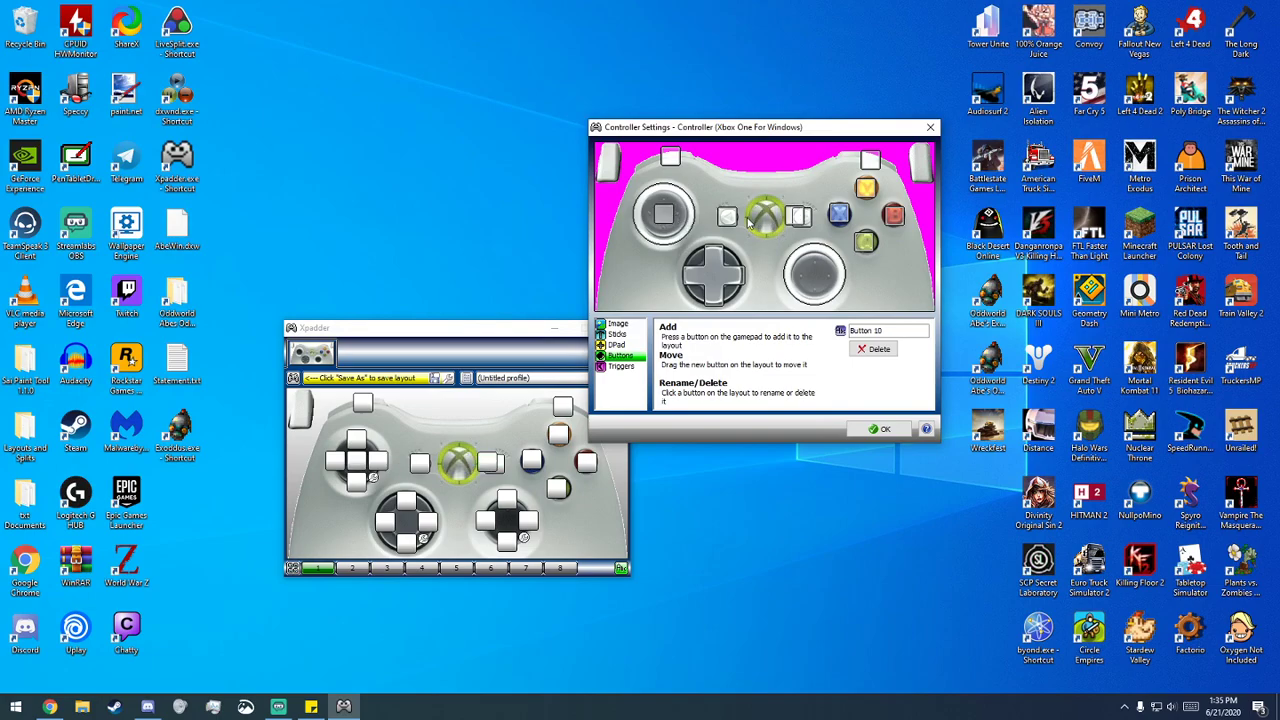
left_click_drag(808, 225, 815, 276)
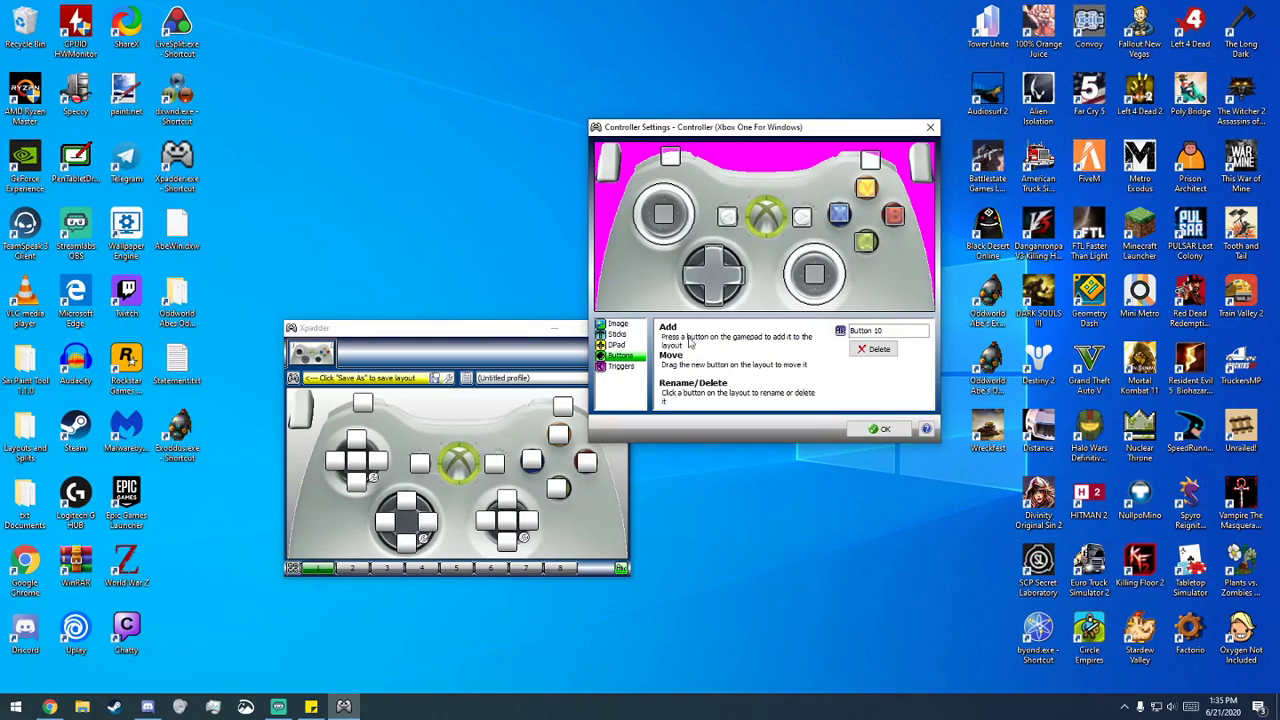
Step: Enable the left and right triggers and accept the controller settings
left_click(621, 367)
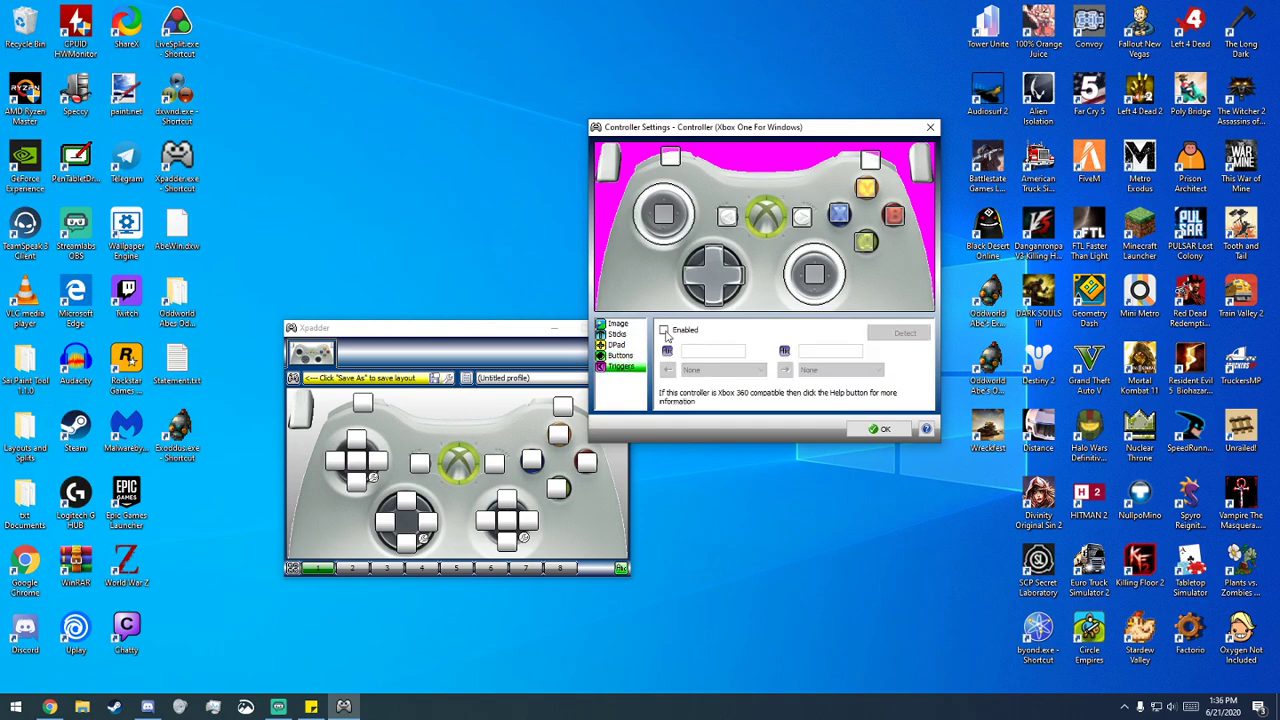
left_click(665, 331)
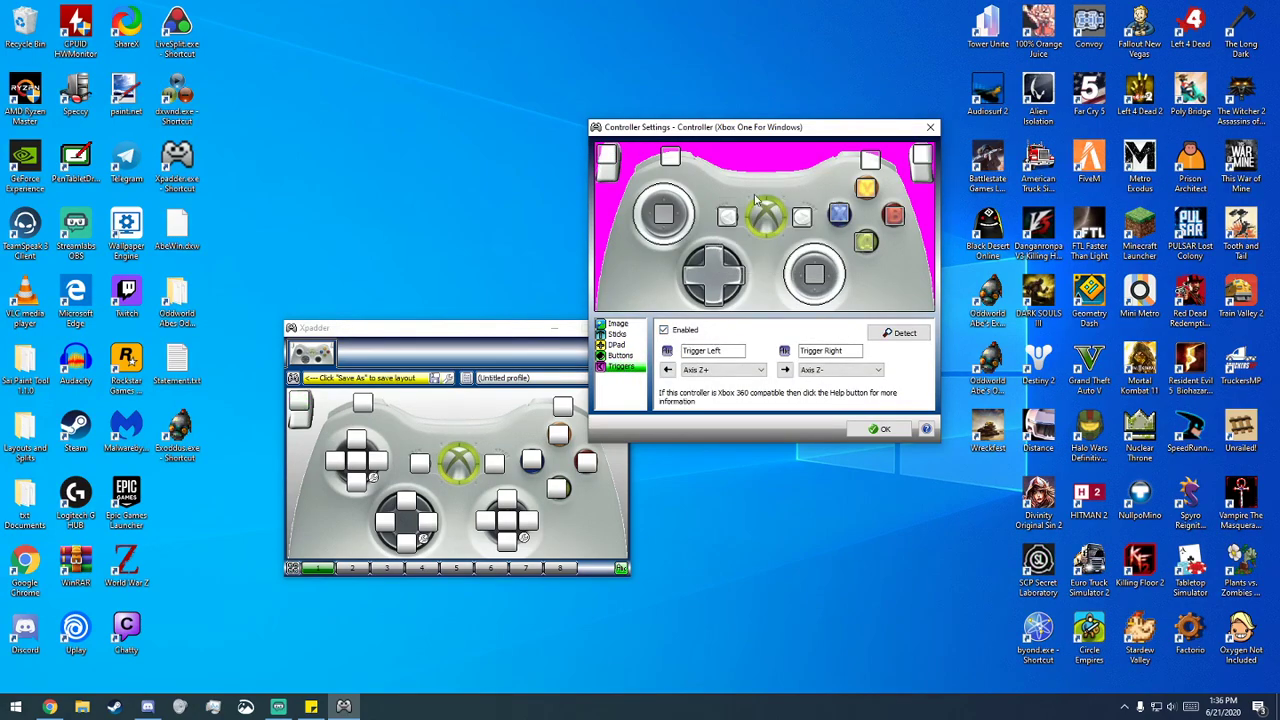
left_click(878, 428)
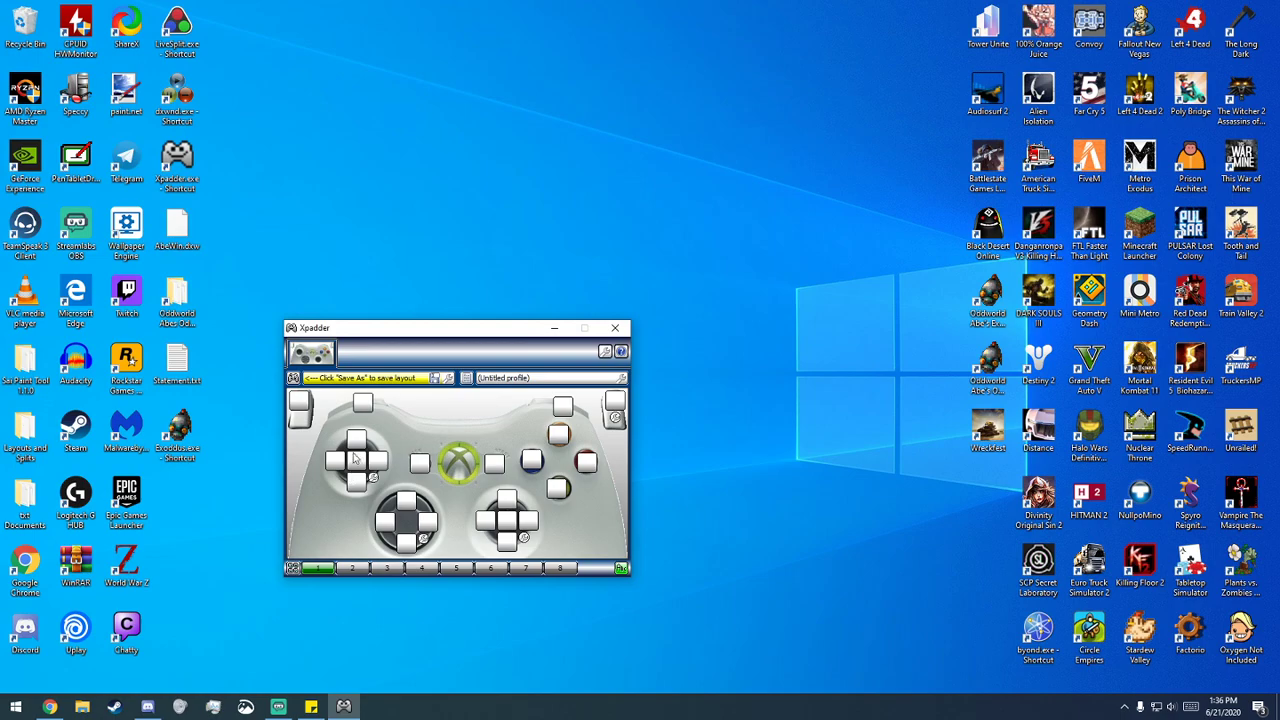
Step: Assign the Up, Left, Down and Right arrow keys to the matching directions of Stick 1
left_click(357, 443)
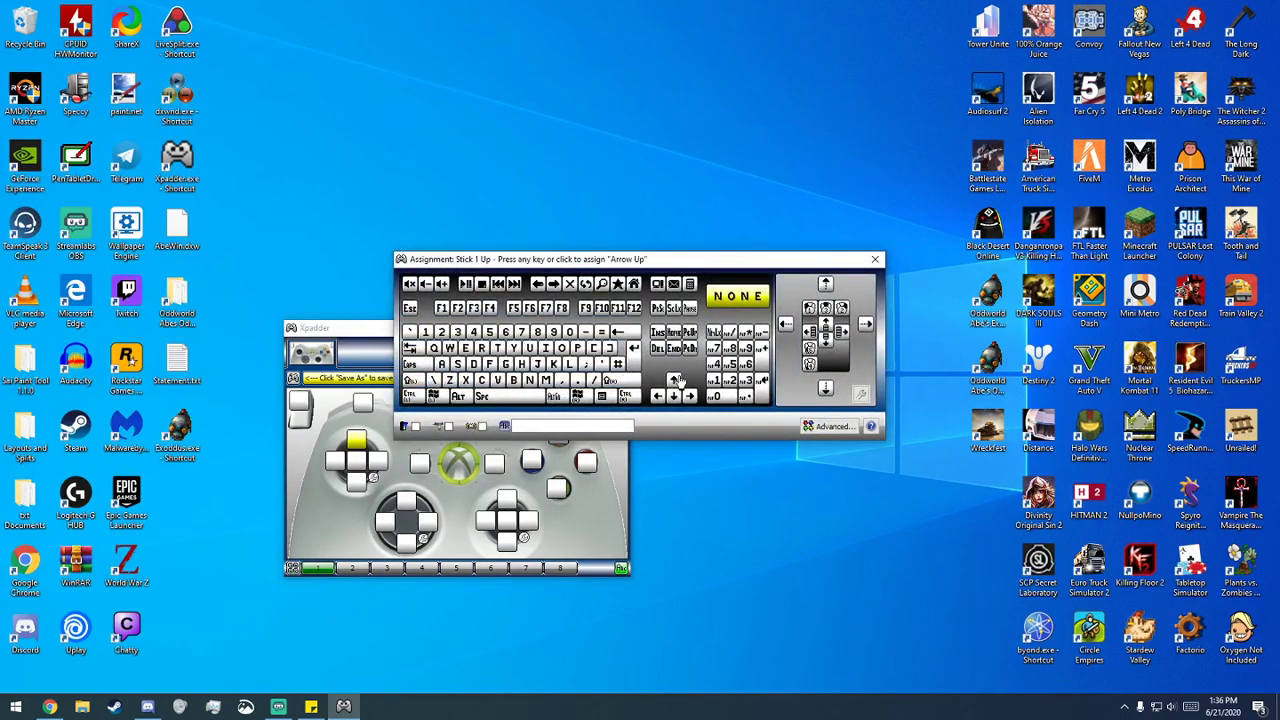
left_click(673, 380)
left_click(334, 462)
left_click(656, 395)
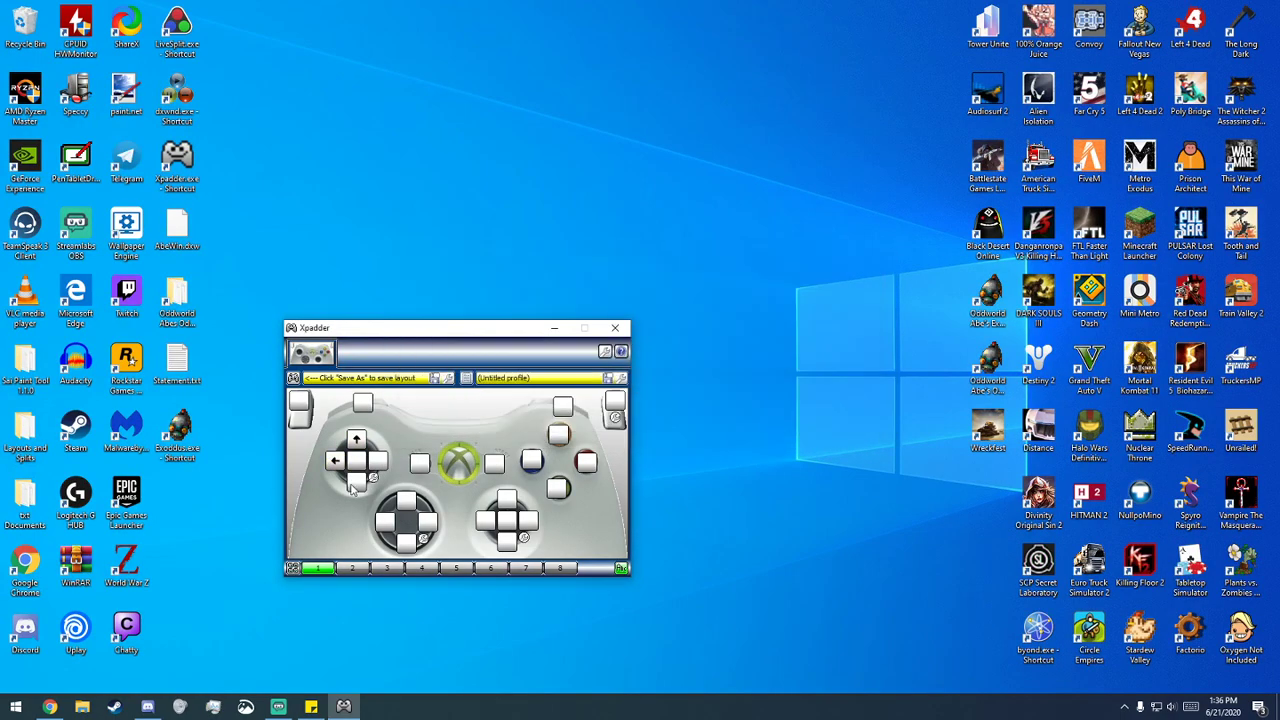
left_click(357, 482)
key("Down")
left_click(379, 461)
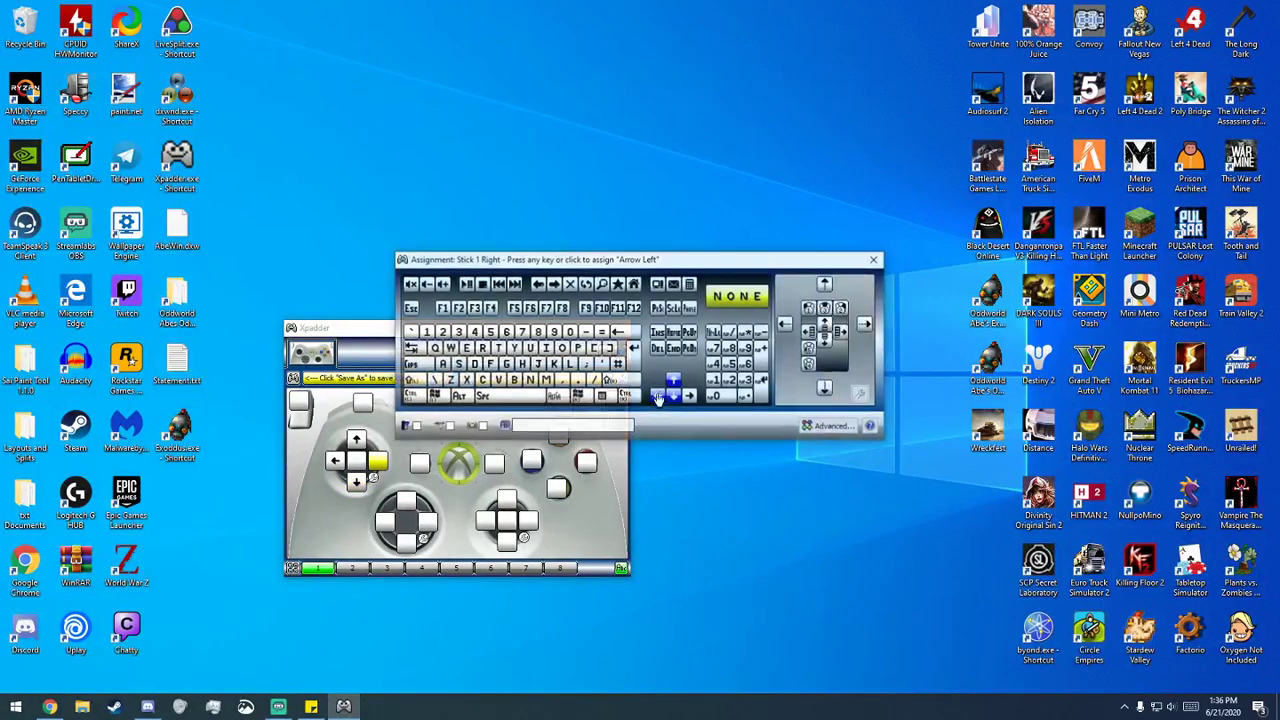
key("Right")
Step: Assign Esc to the Start button (Button 8) and the four arrow keys to the matching DPad directions
left_click(494, 463)
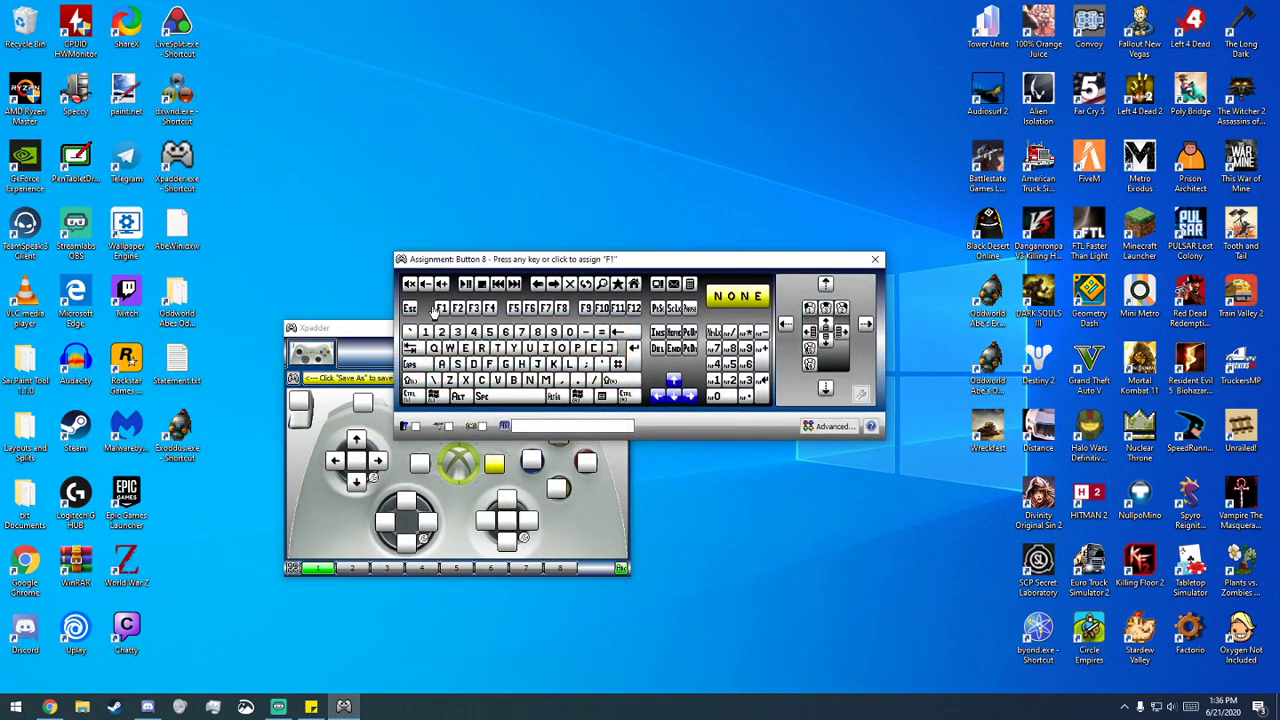
left_click(413, 308)
left_click(408, 502)
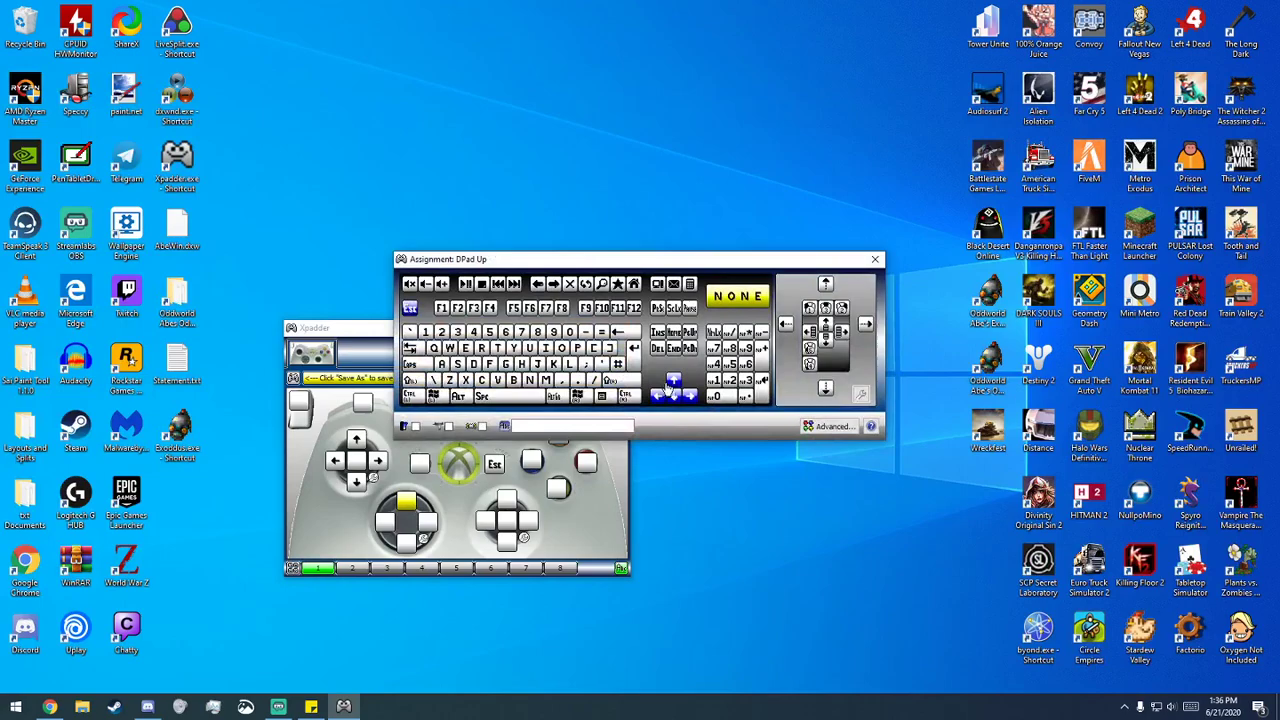
left_click(674, 381)
left_click(384, 522)
key("Left")
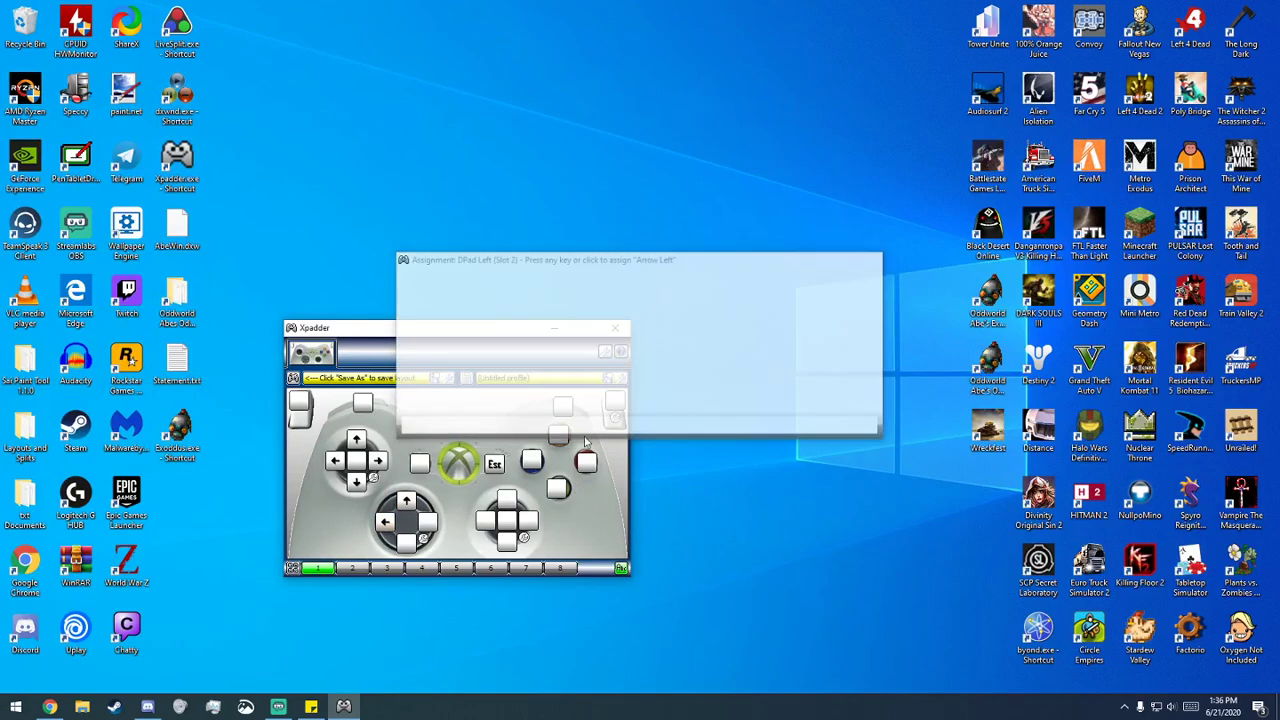
left_click(403, 543)
key("Down")
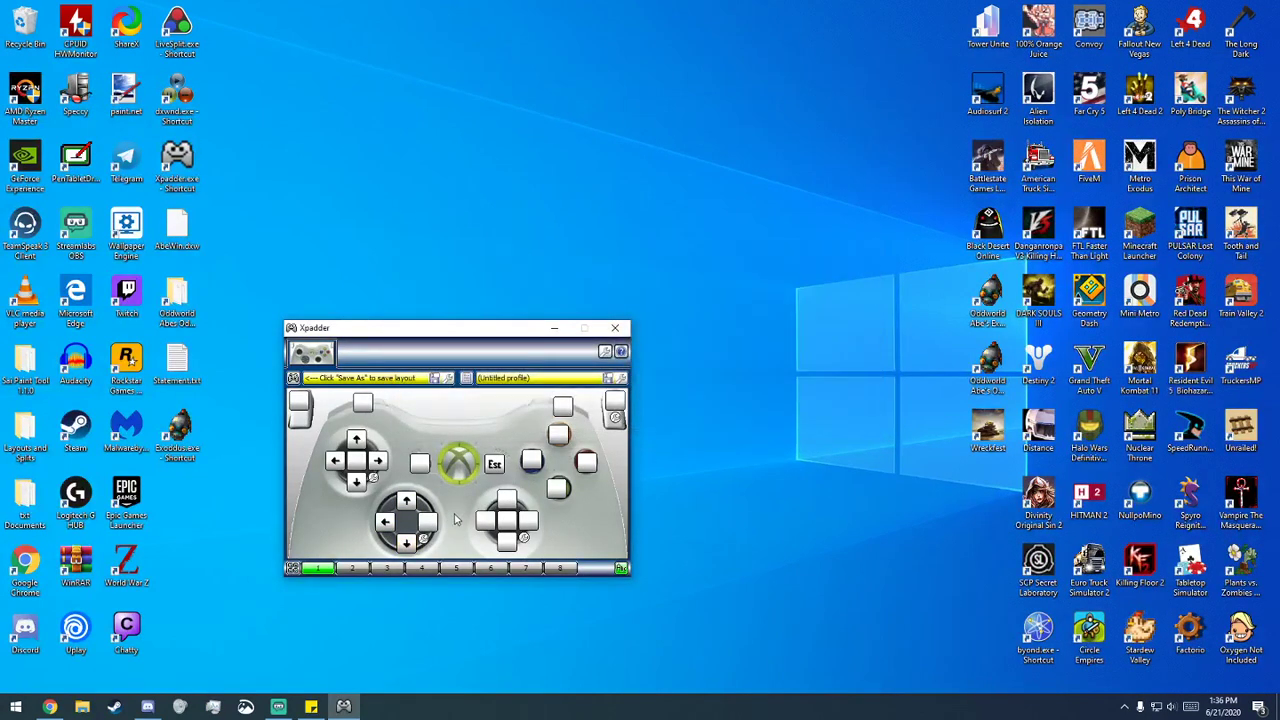
left_click(427, 521)
key("Right")
Step: Assign Space to the Y button, W to X, Enter to A and Z to B
key("alt+Tab")
left_click(560, 435)
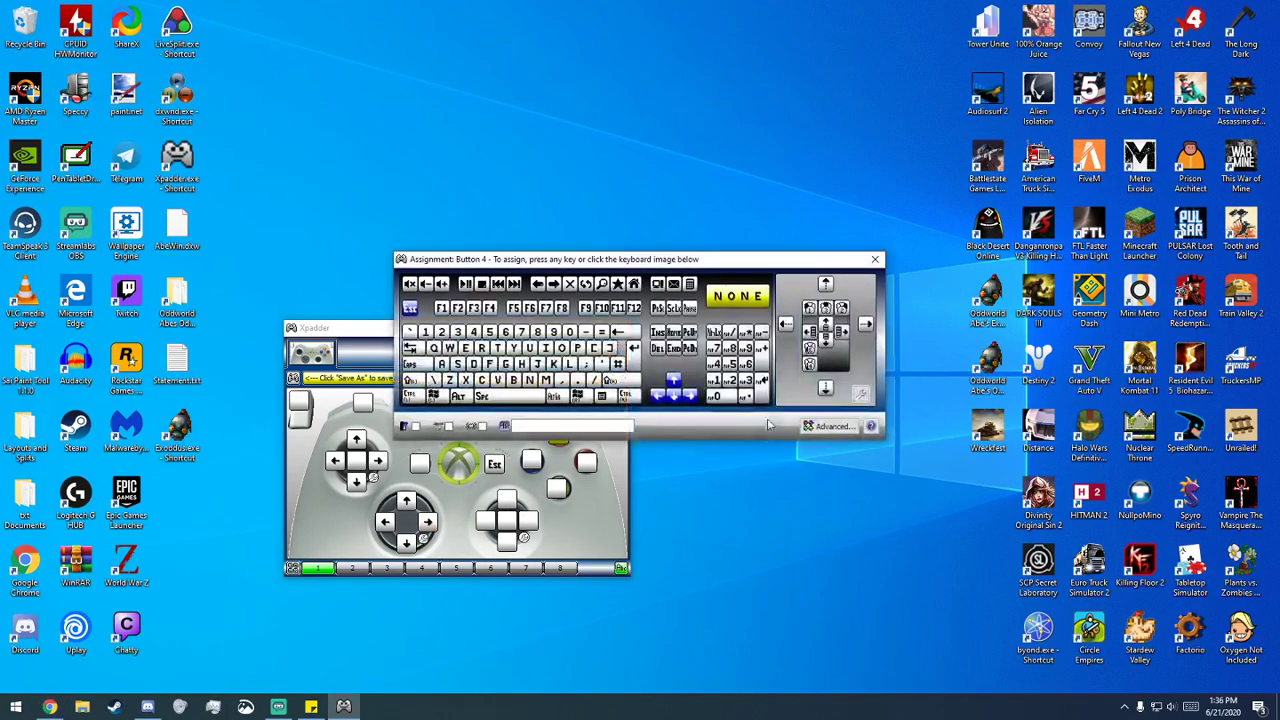
key("space")
left_click(532, 460)
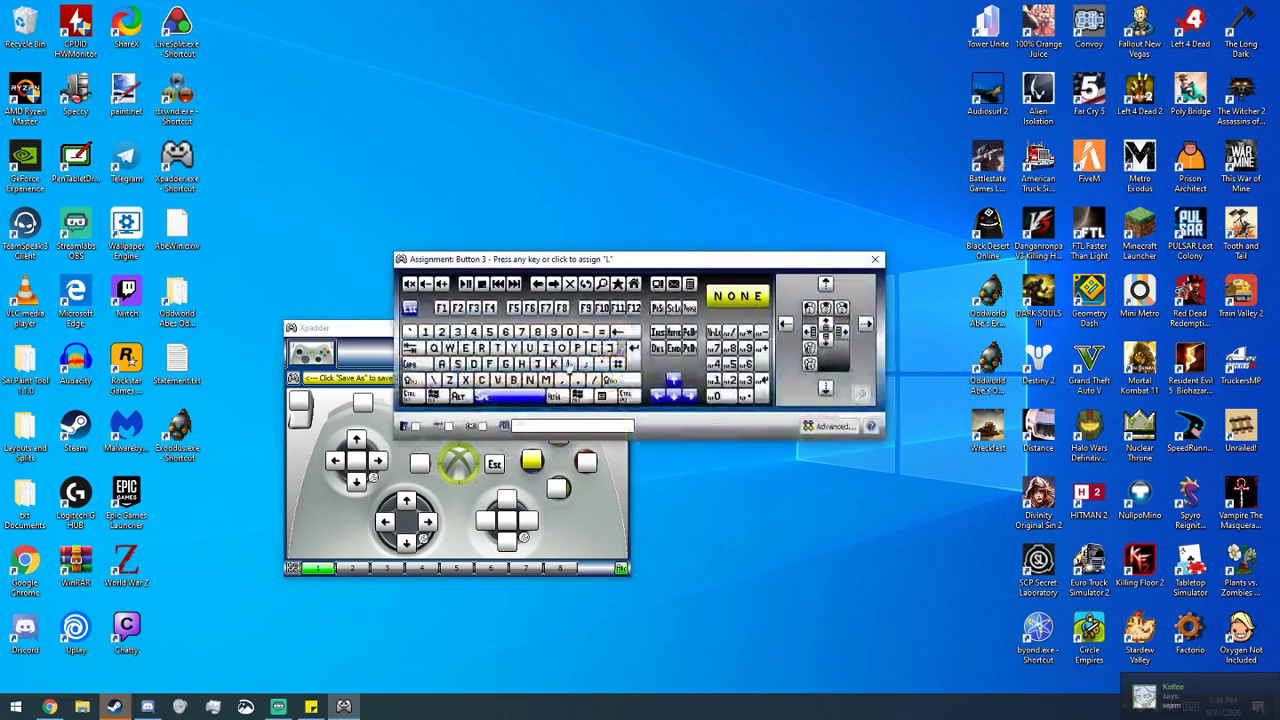
key("w")
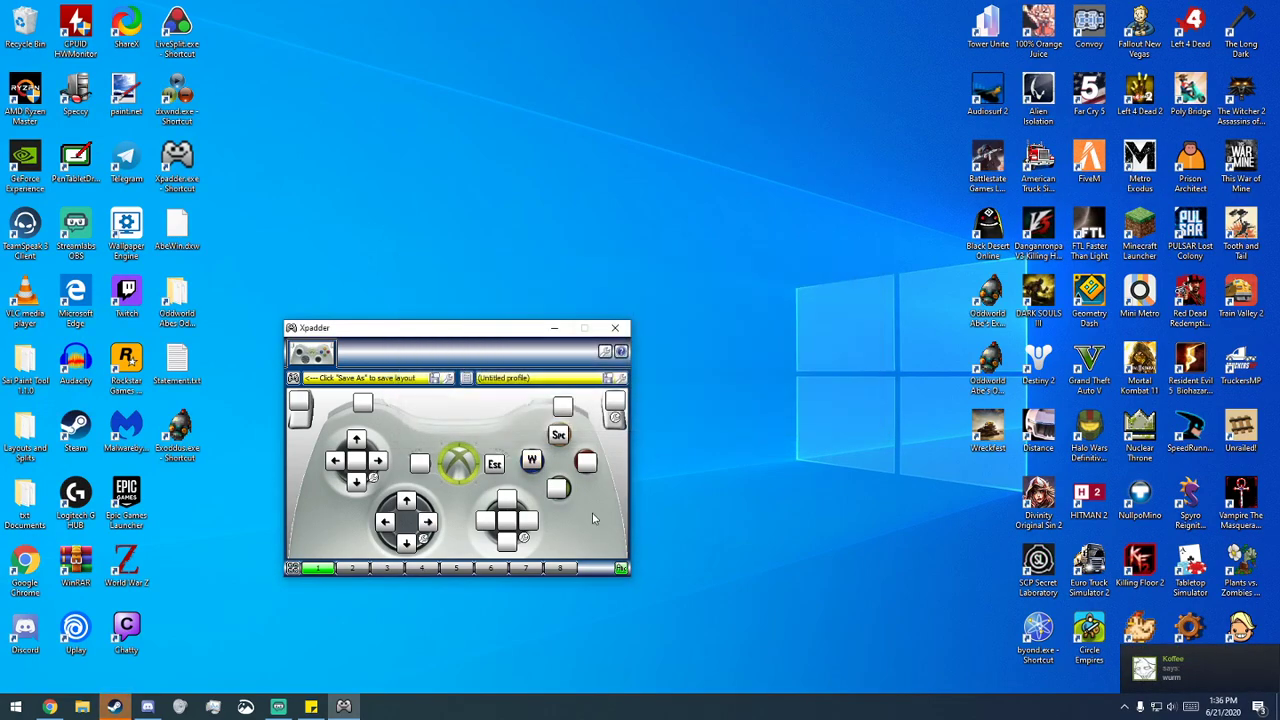
left_click(557, 488)
key("Return")
left_click(587, 463)
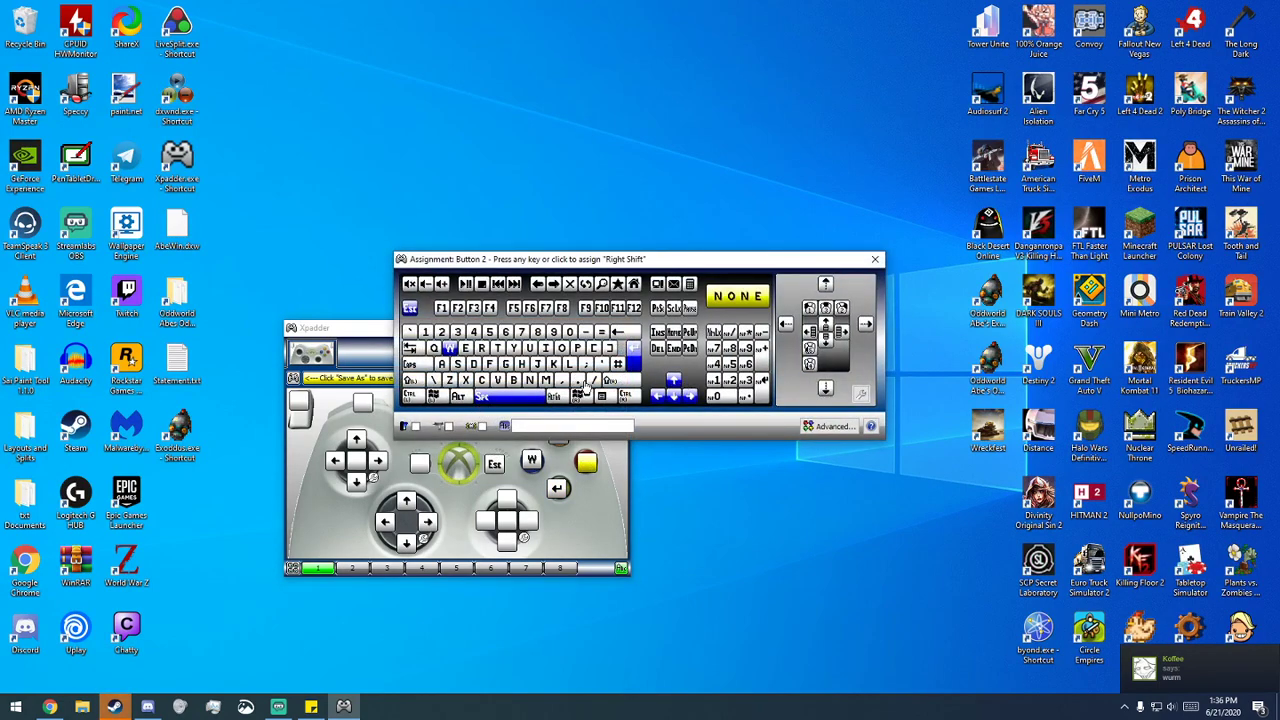
left_click(449, 381)
Step: Assign T to the right trigger and R to the right bumper
left_click(617, 402)
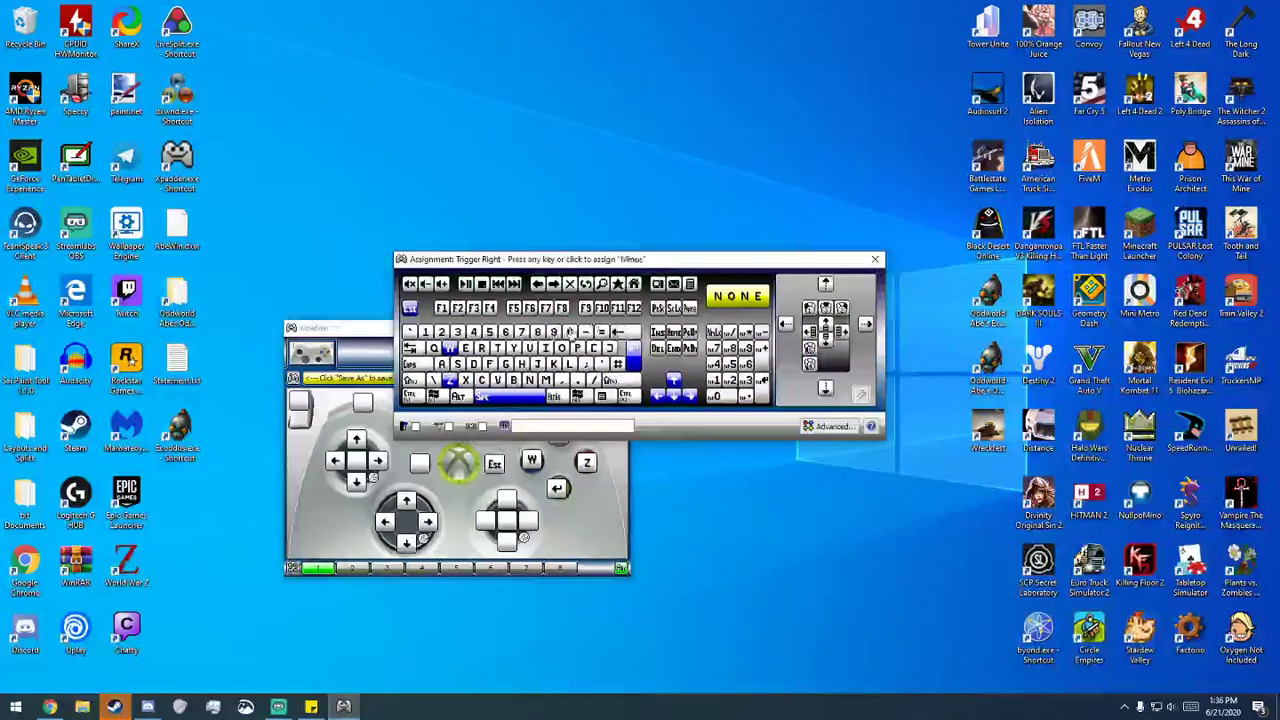
left_click(503, 353)
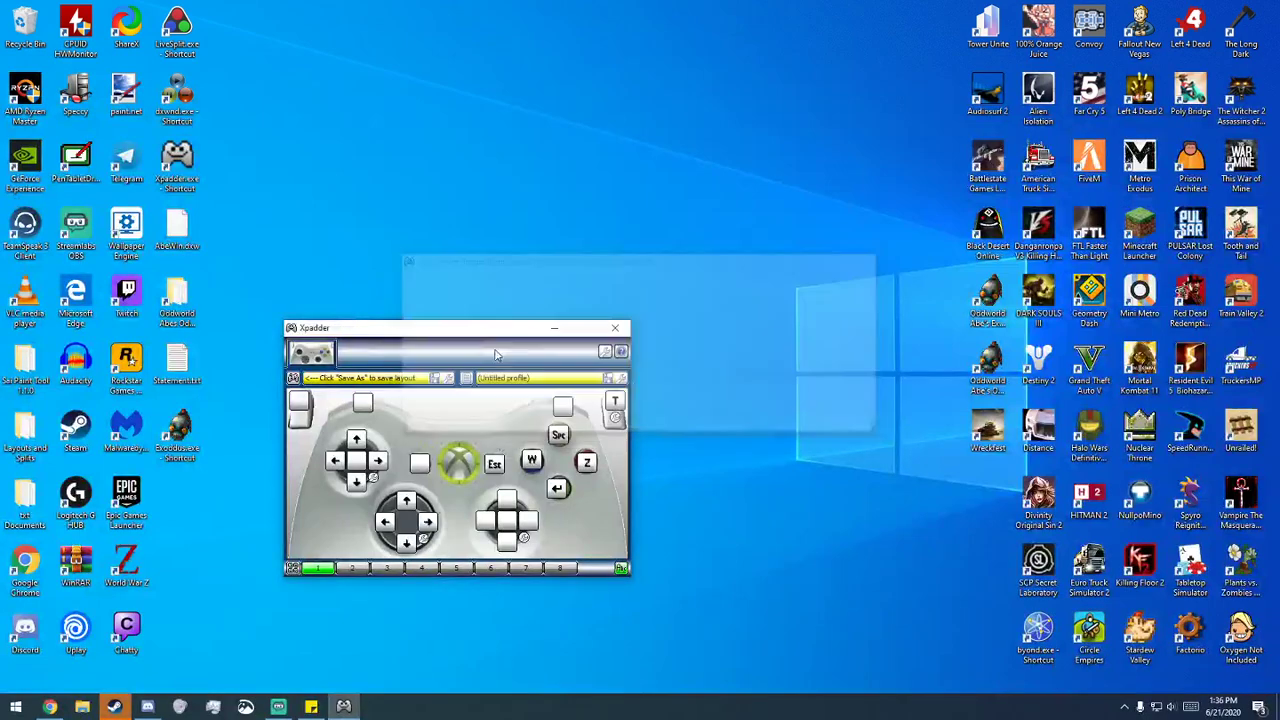
left_click(562, 408)
left_click(484, 350)
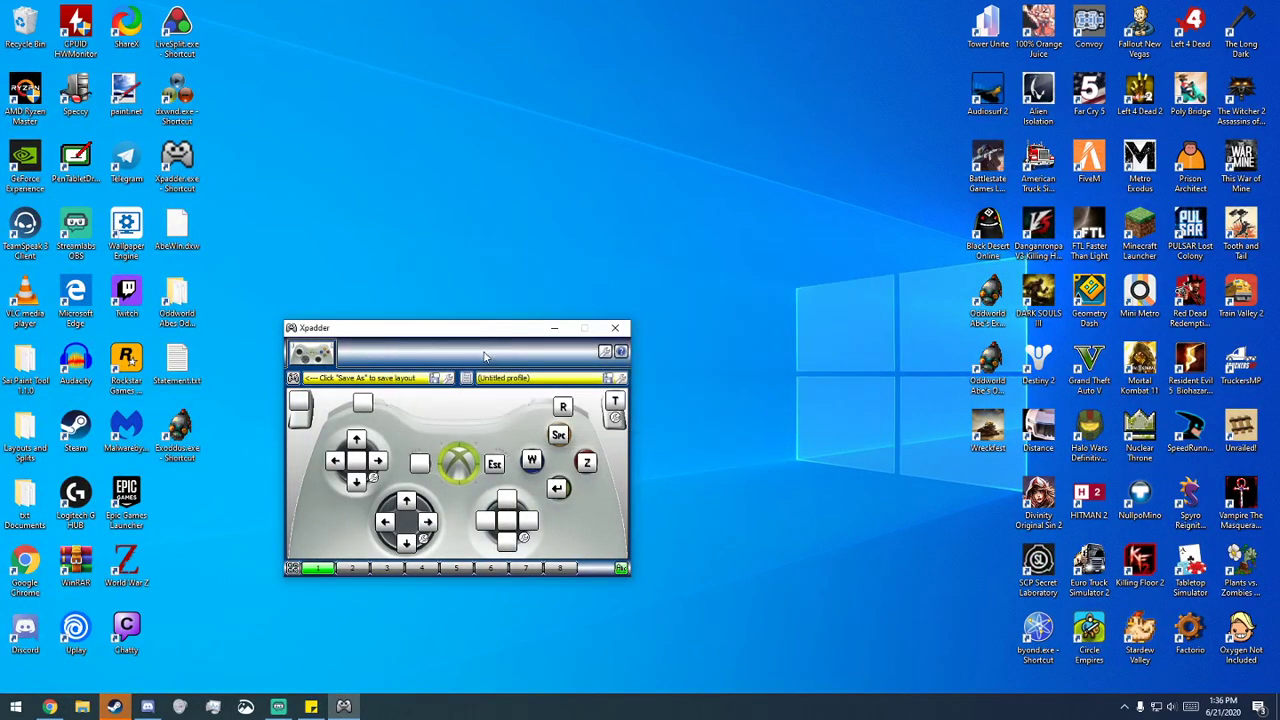
Step: In Set 2, assign the Up, Left, Down and Right arrow keys to the matching directions of Stick 1
left_click(353, 569)
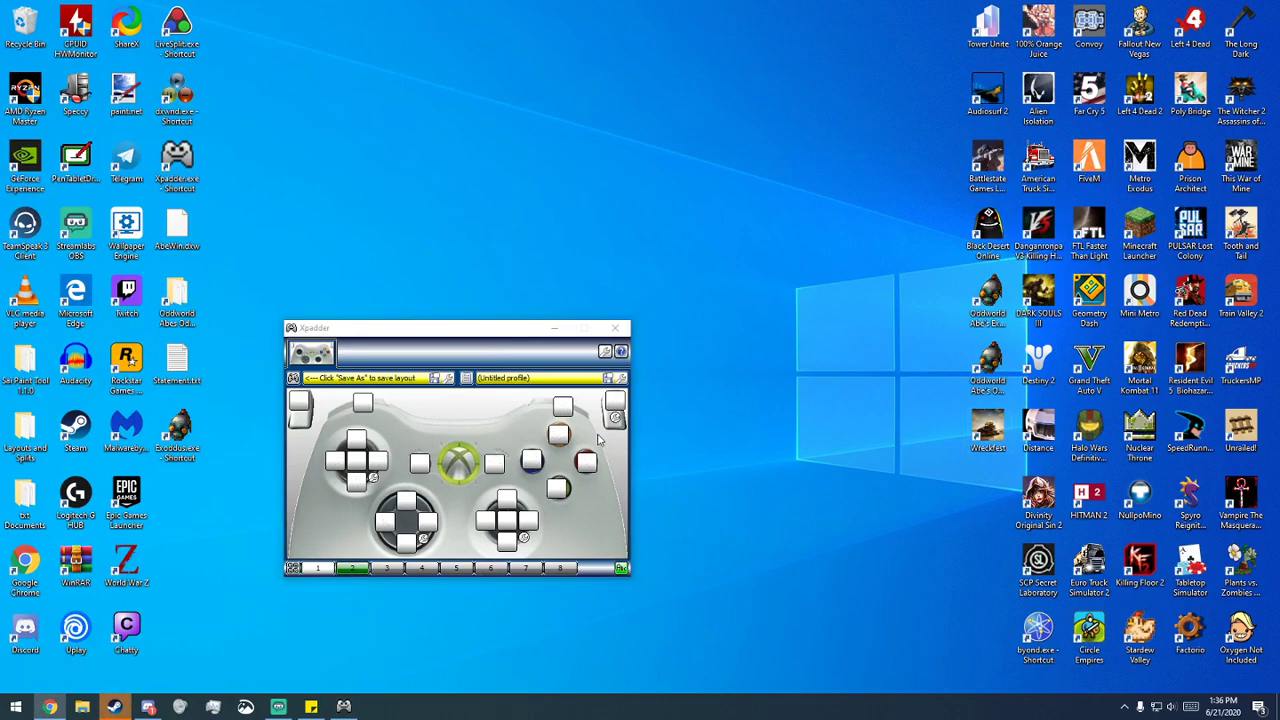
left_click(356, 443)
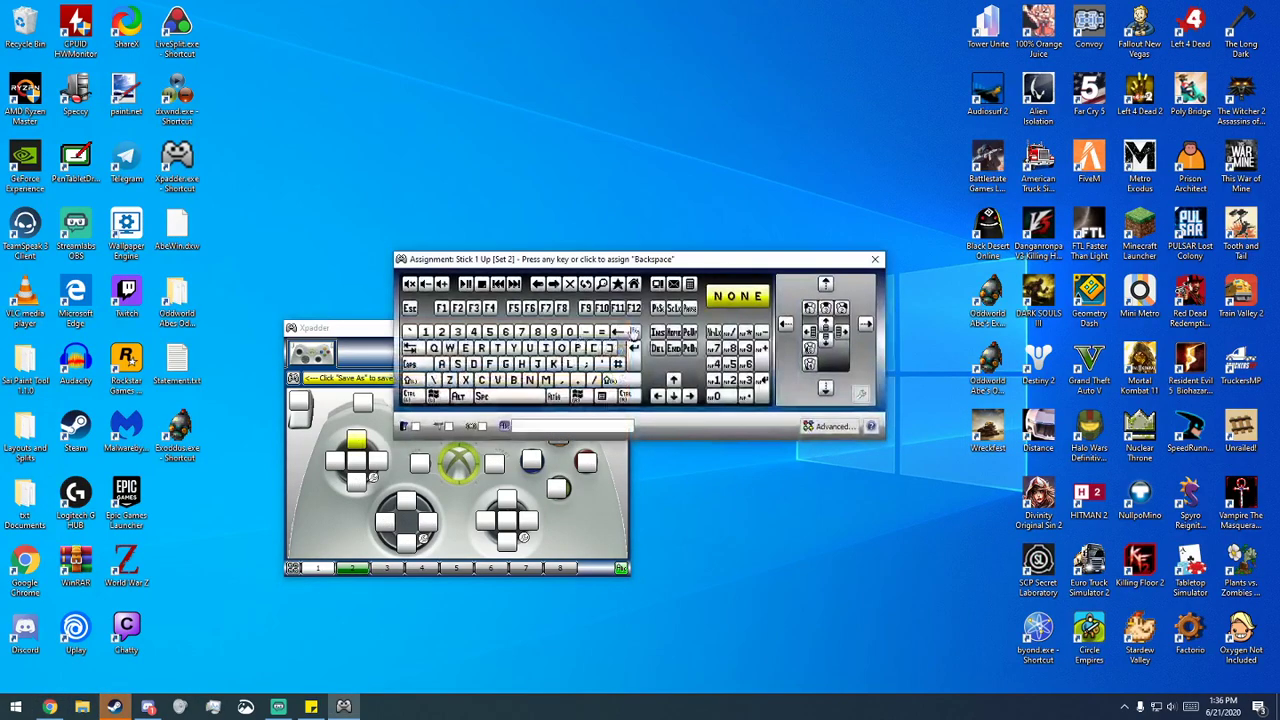
left_click(676, 378)
left_click(333, 461)
left_click(657, 396)
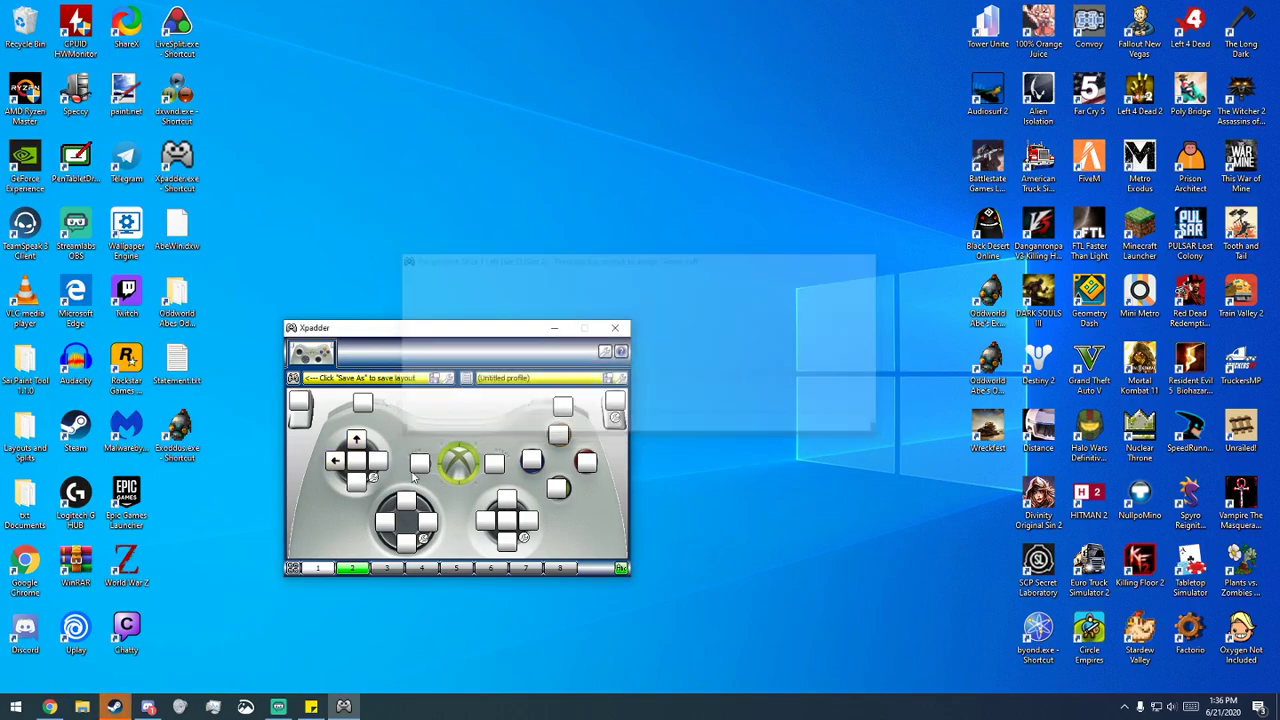
left_click(357, 484)
left_click(673, 398)
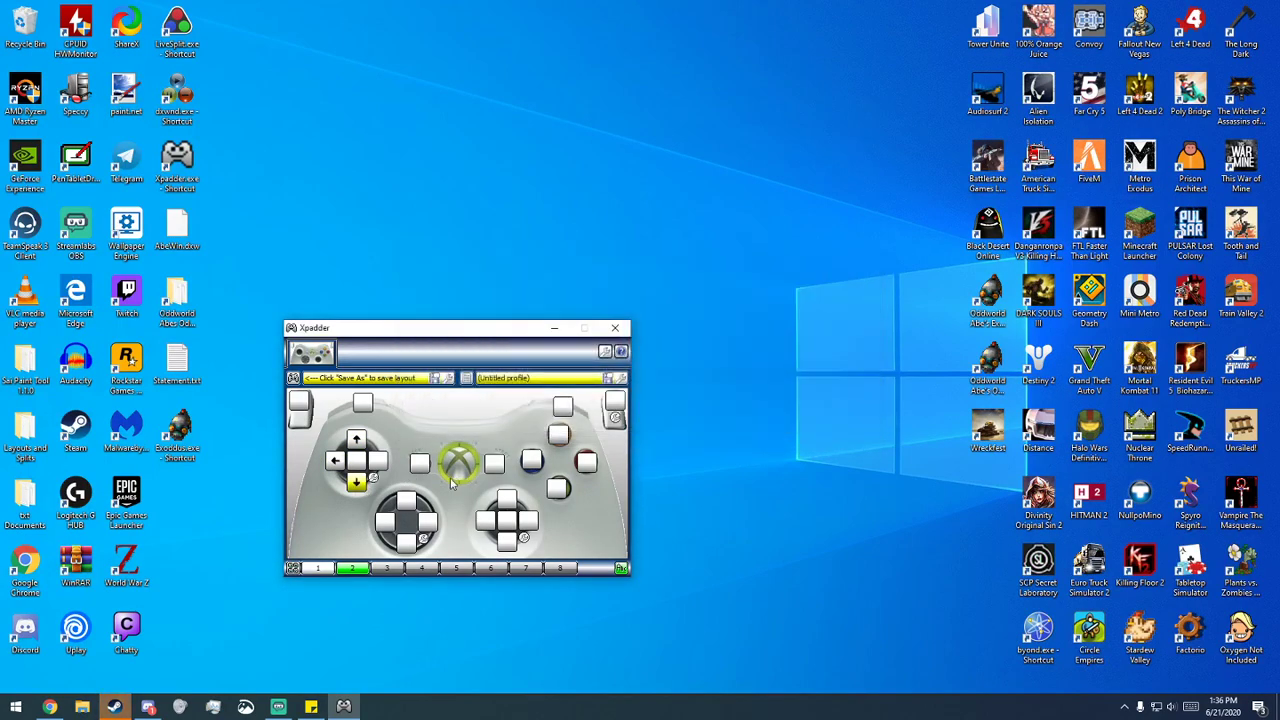
left_click(377, 463)
left_click(695, 404)
Step: Assign 0 to the right bumper and T to the right trigger in Set 2
left_click(562, 409)
left_click(565, 331)
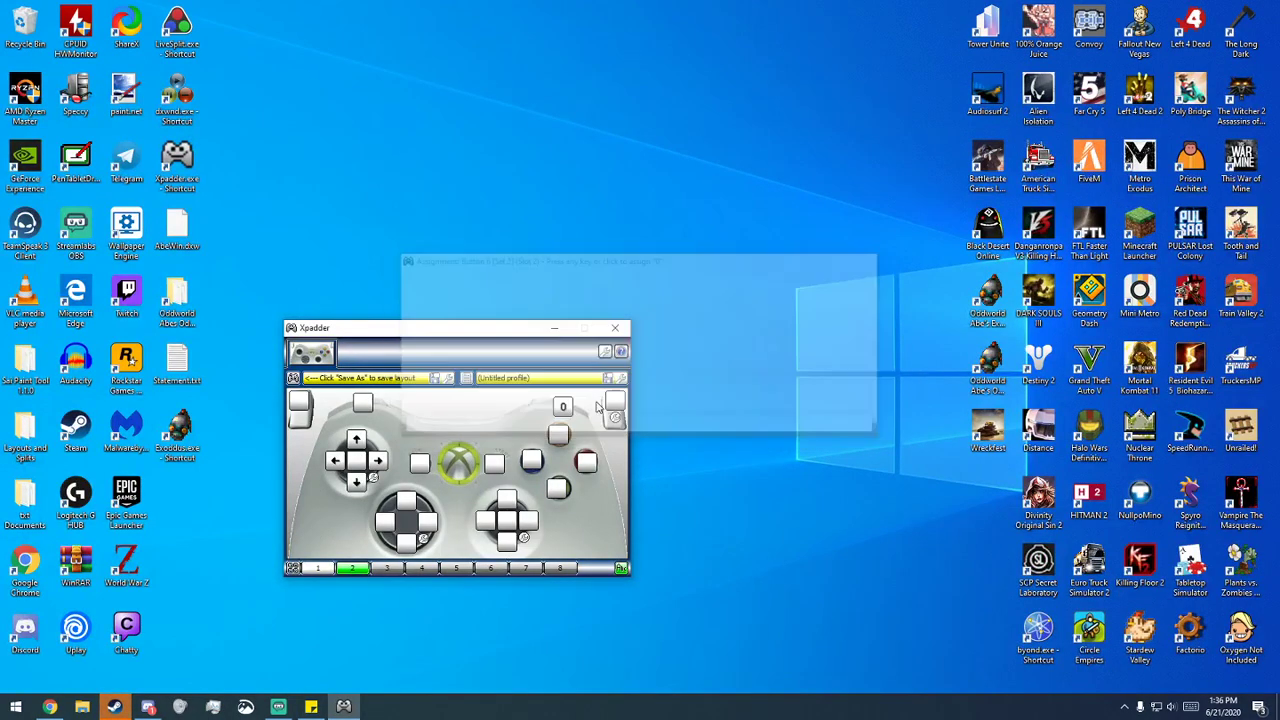
left_click(614, 404)
left_click(505, 355)
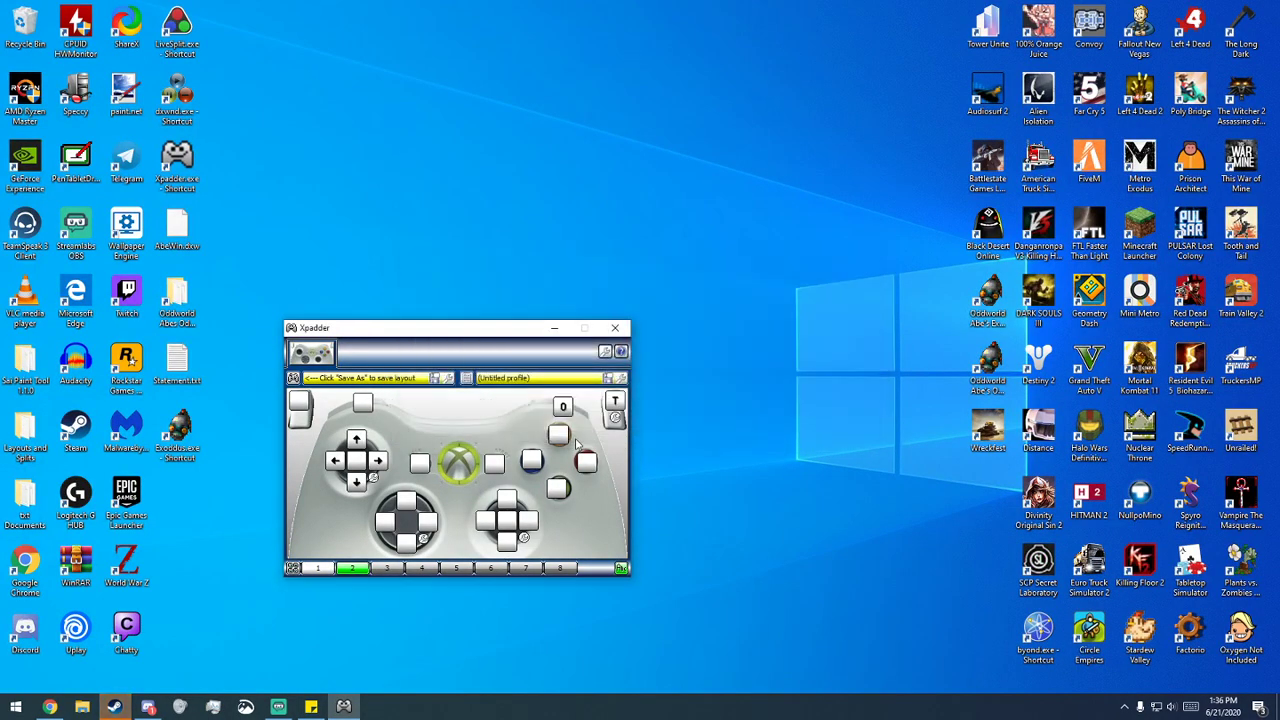
Step: In Set 2, assign 1 to the Y button, 2 to X, 3 to A, 4 to B and Esc to Start
left_click(562, 436)
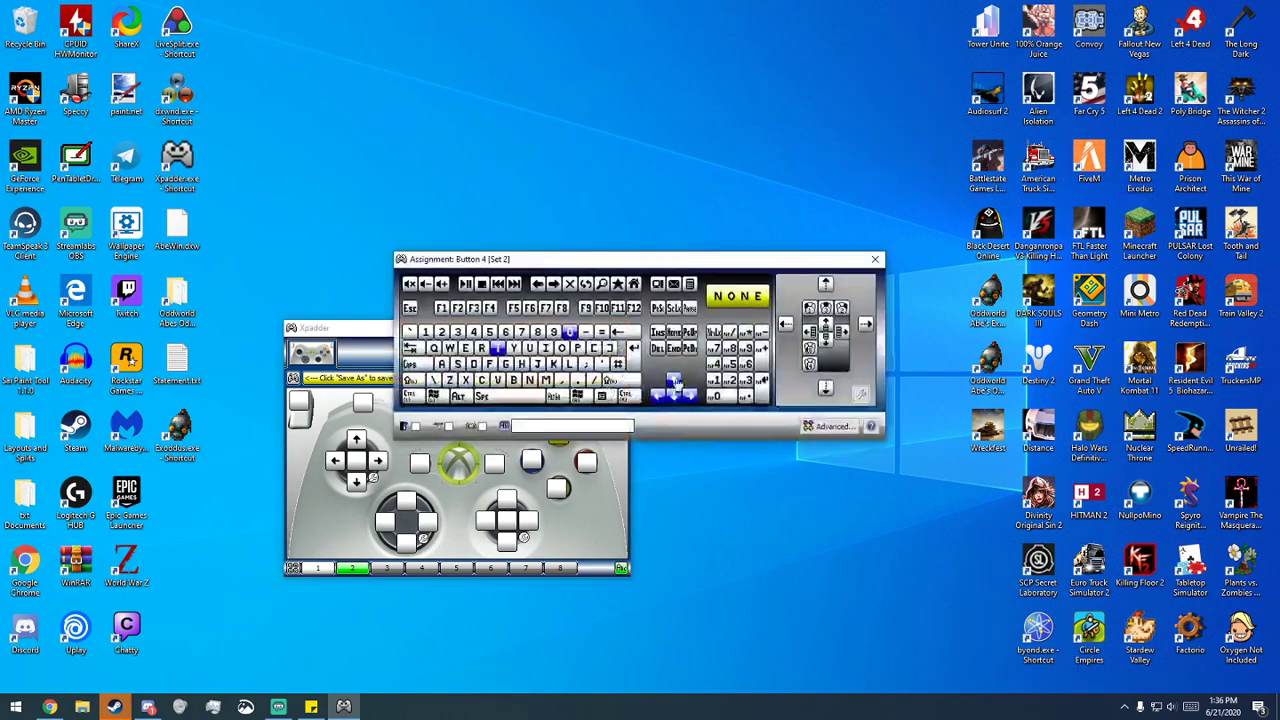
left_click(428, 332)
left_click(531, 460)
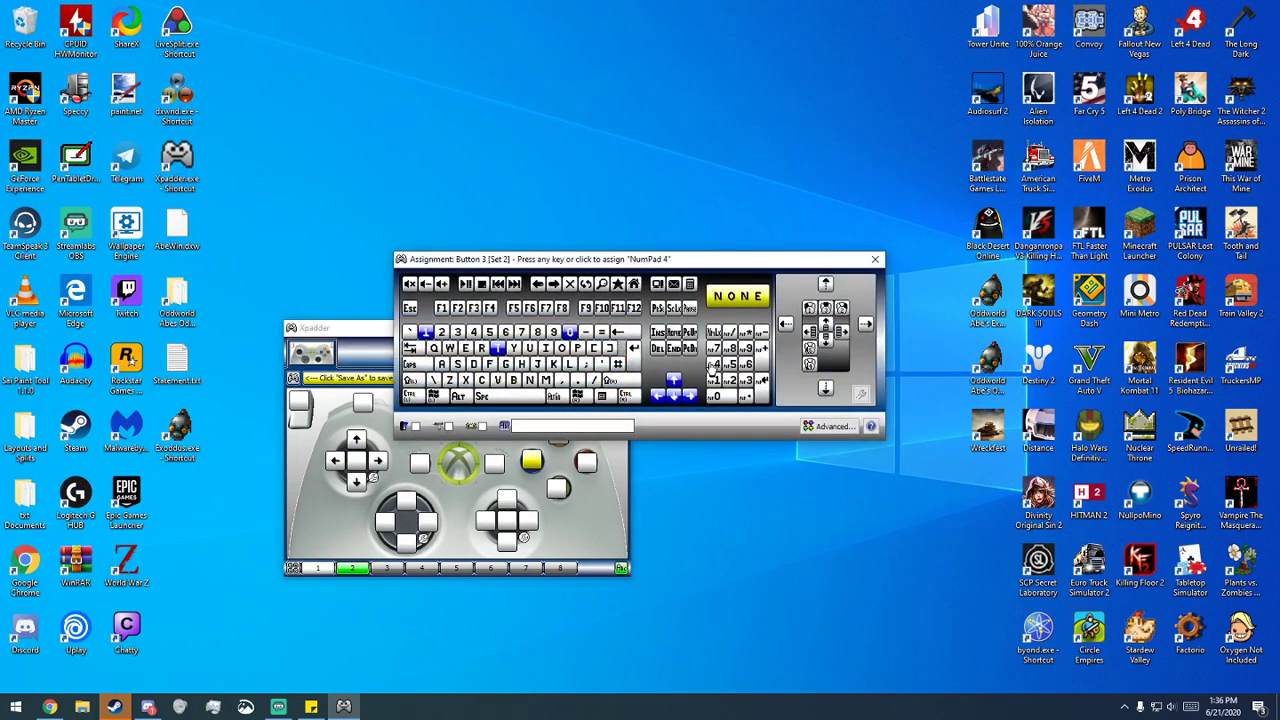
left_click(441, 332)
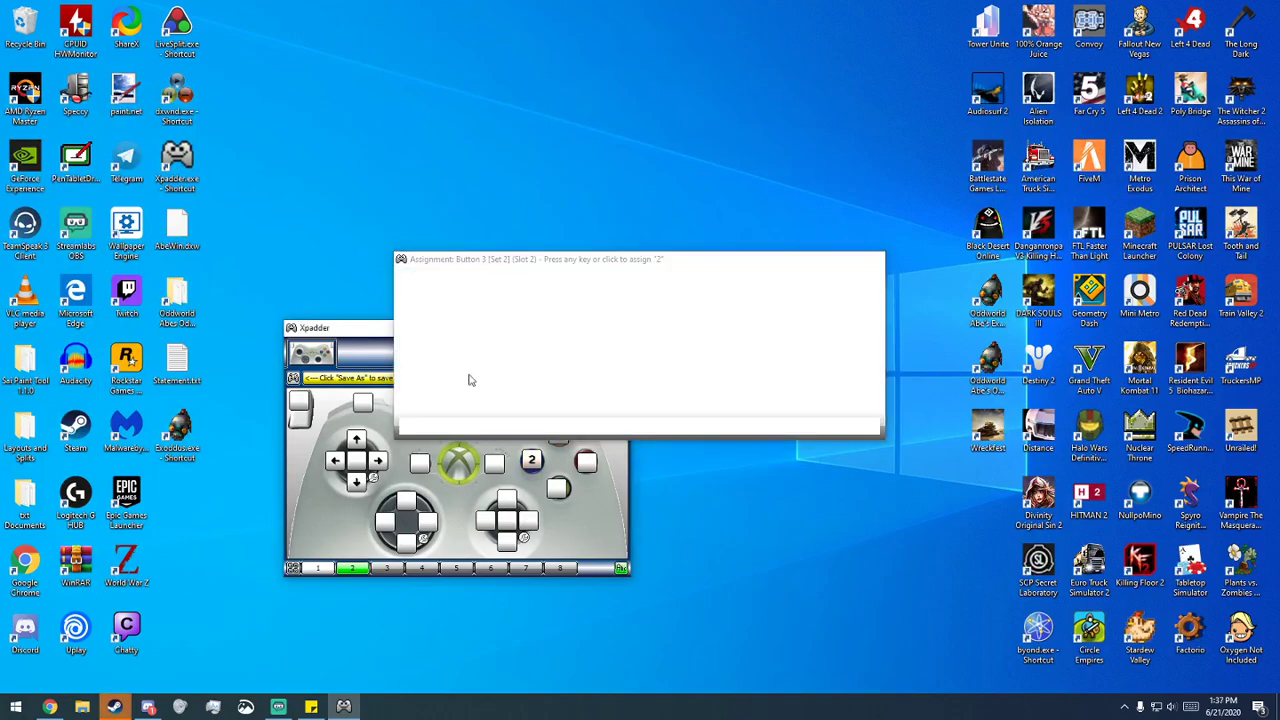
left_click(558, 488)
left_click(456, 334)
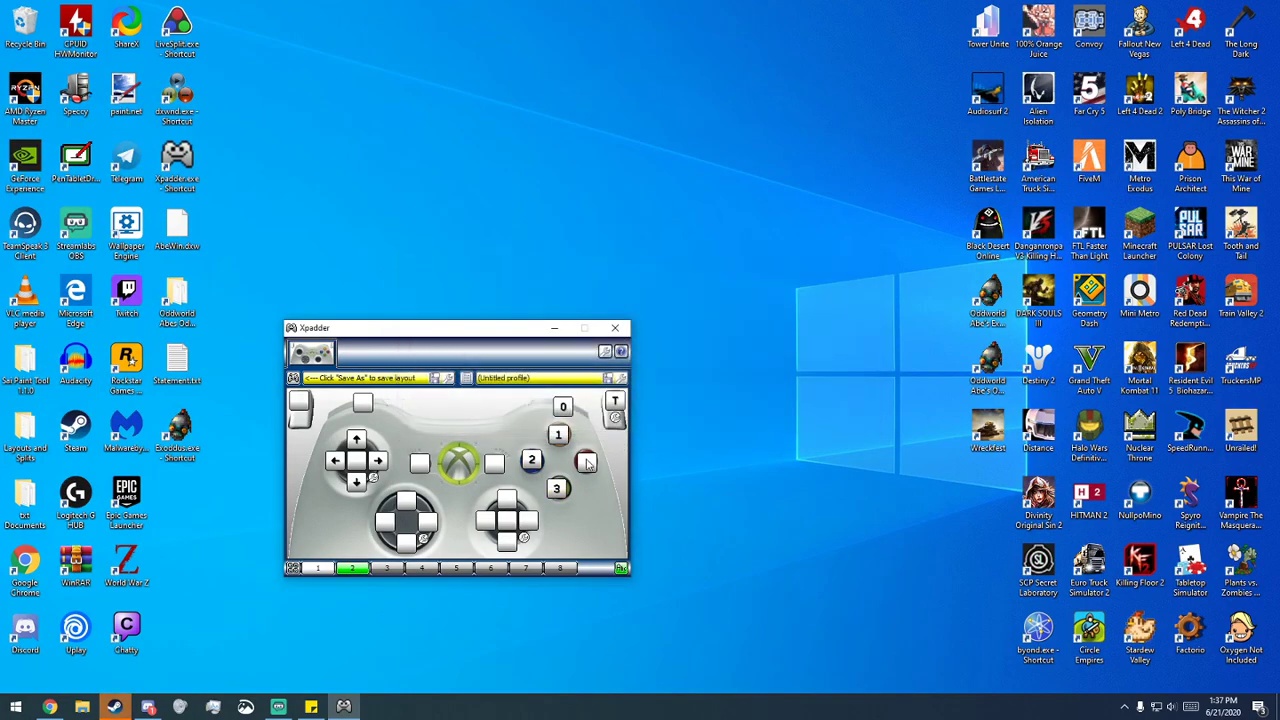
left_click(586, 461)
left_click(473, 332)
left_click(494, 462)
left_click(410, 308)
Step: In Set 3, assign the Up, Left, Down and Right arrow keys to the matching directions of Stick 1
left_click(395, 567)
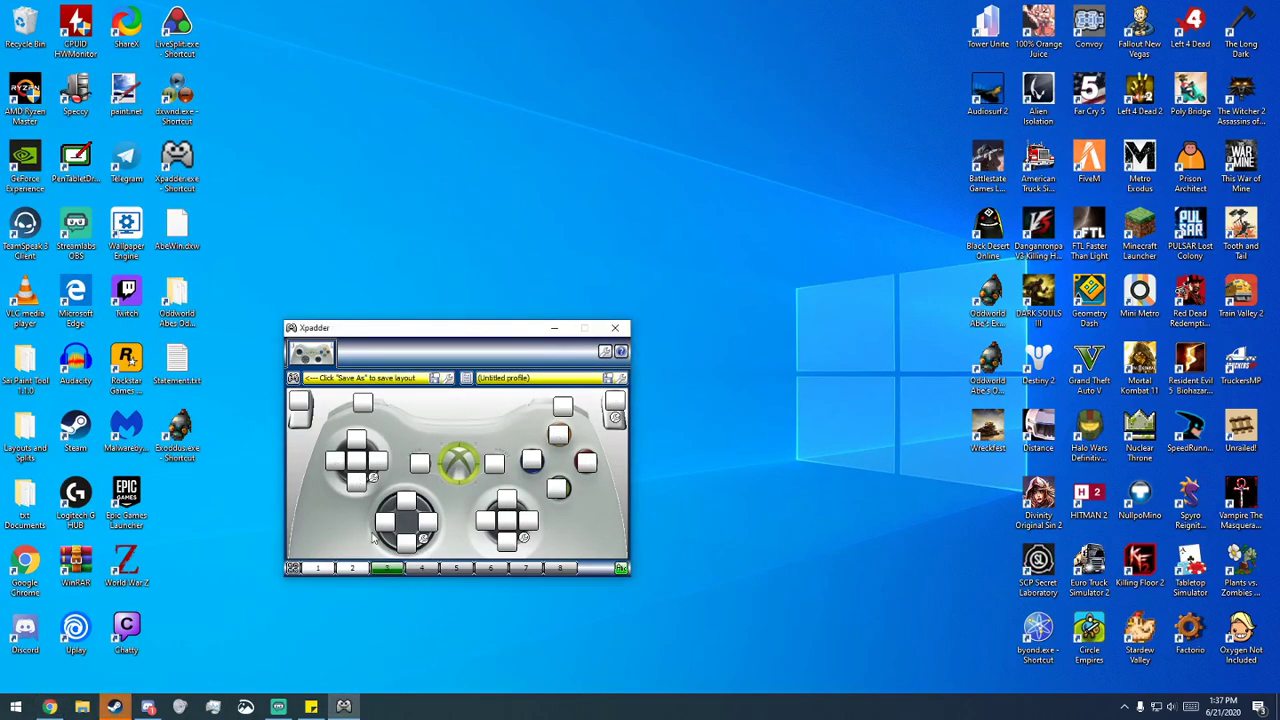
left_click(355, 445)
left_click(670, 386)
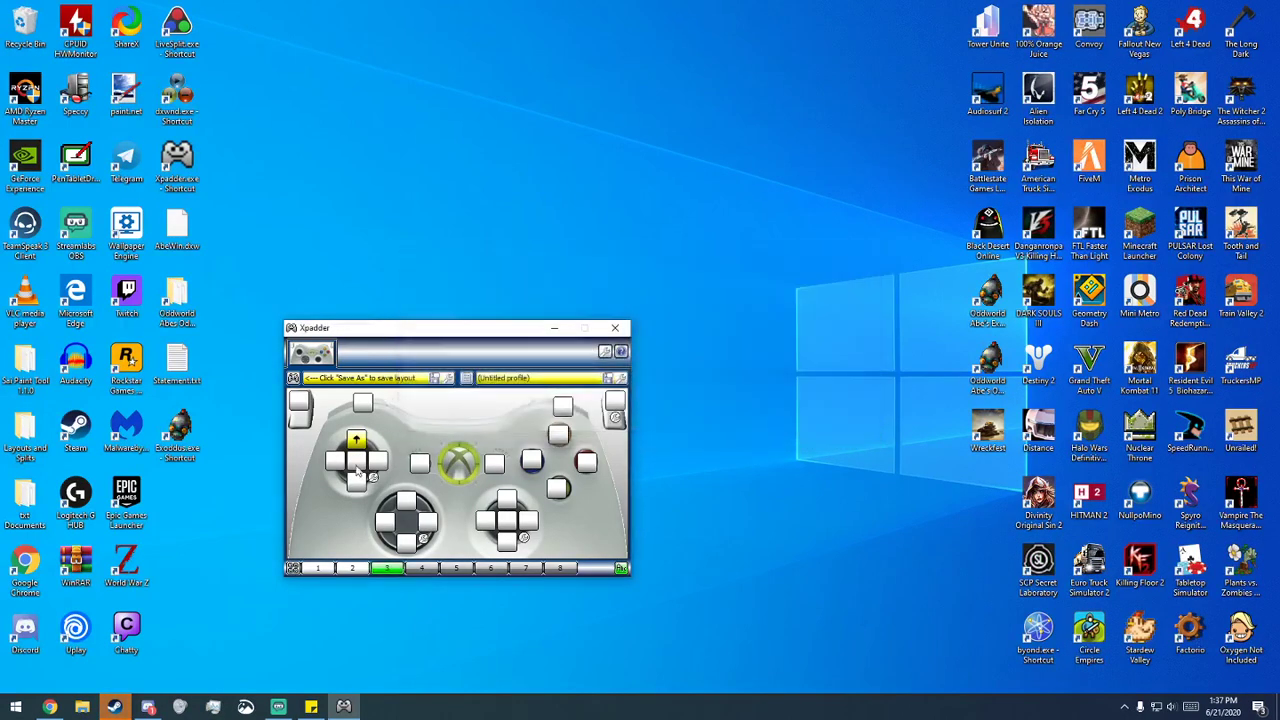
left_click(333, 465)
left_click(654, 404)
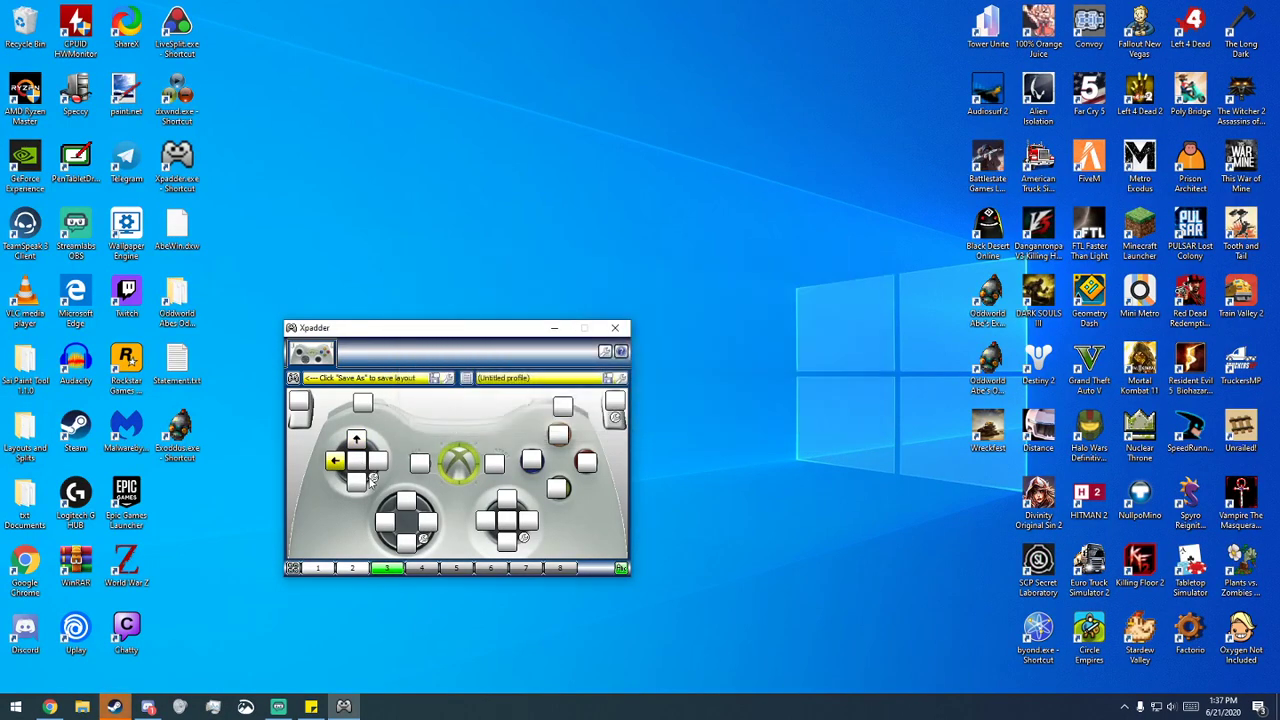
left_click(358, 482)
left_click(670, 404)
left_click(380, 461)
left_click(686, 404)
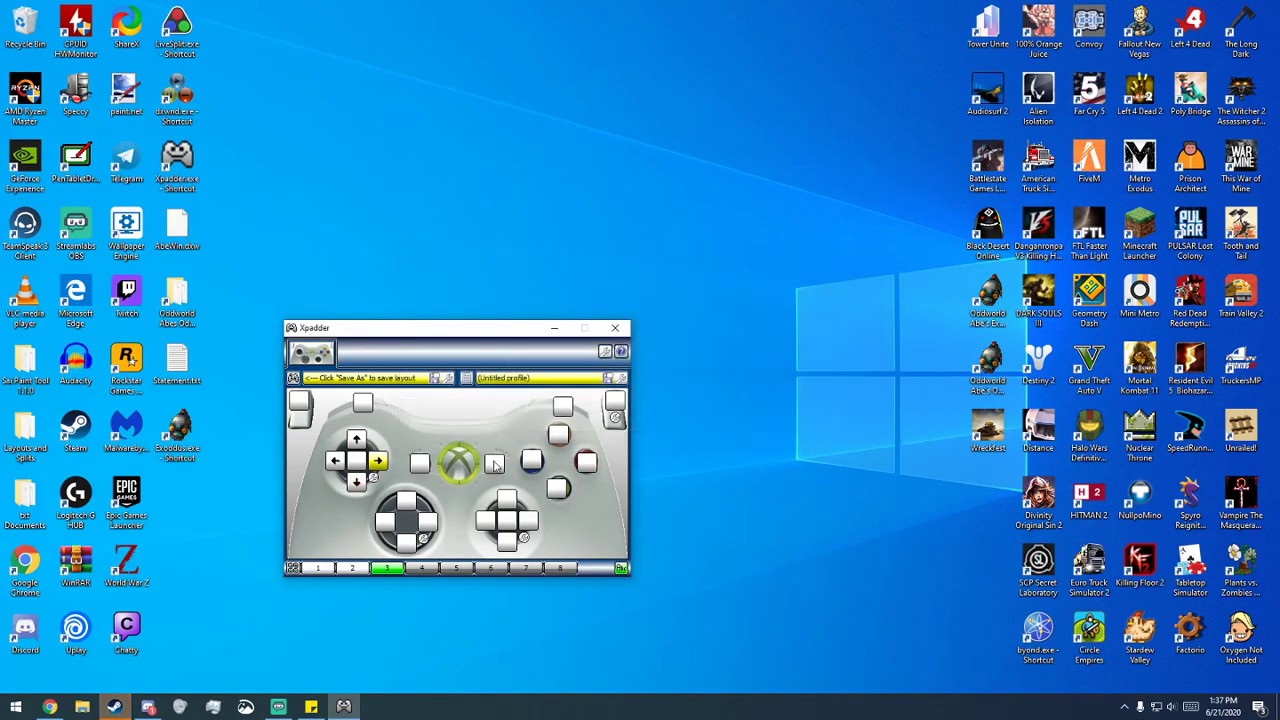
Step: In Set 3, assign Esc to the Start button, 6 to Y, 5 to X, 8 to A and 7 to B
left_click(496, 465)
left_click(421, 290)
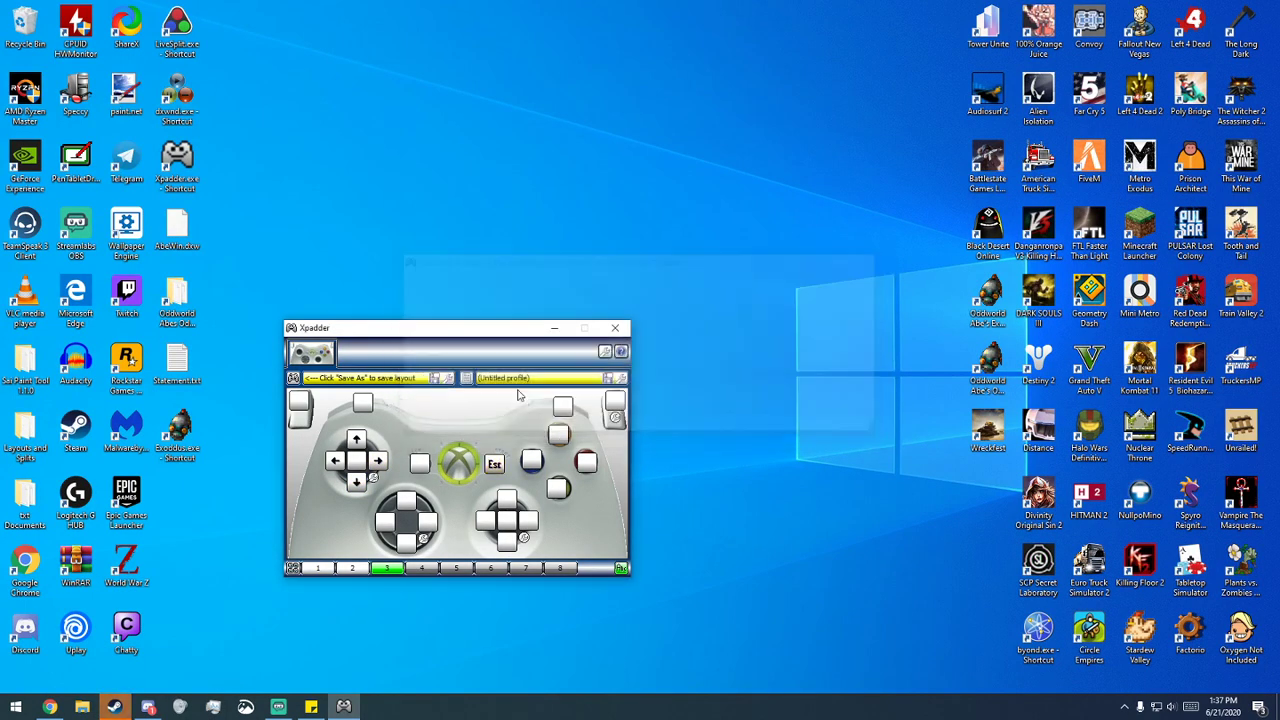
left_click(558, 434)
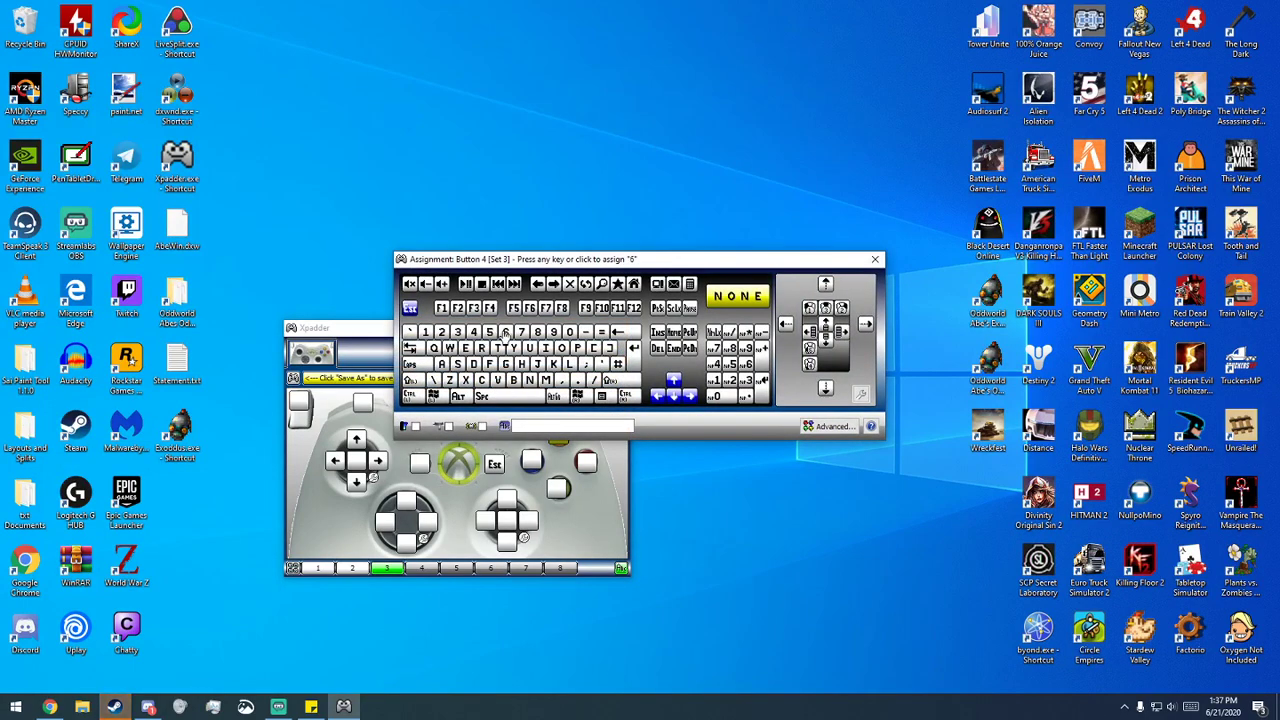
left_click(503, 332)
left_click(533, 460)
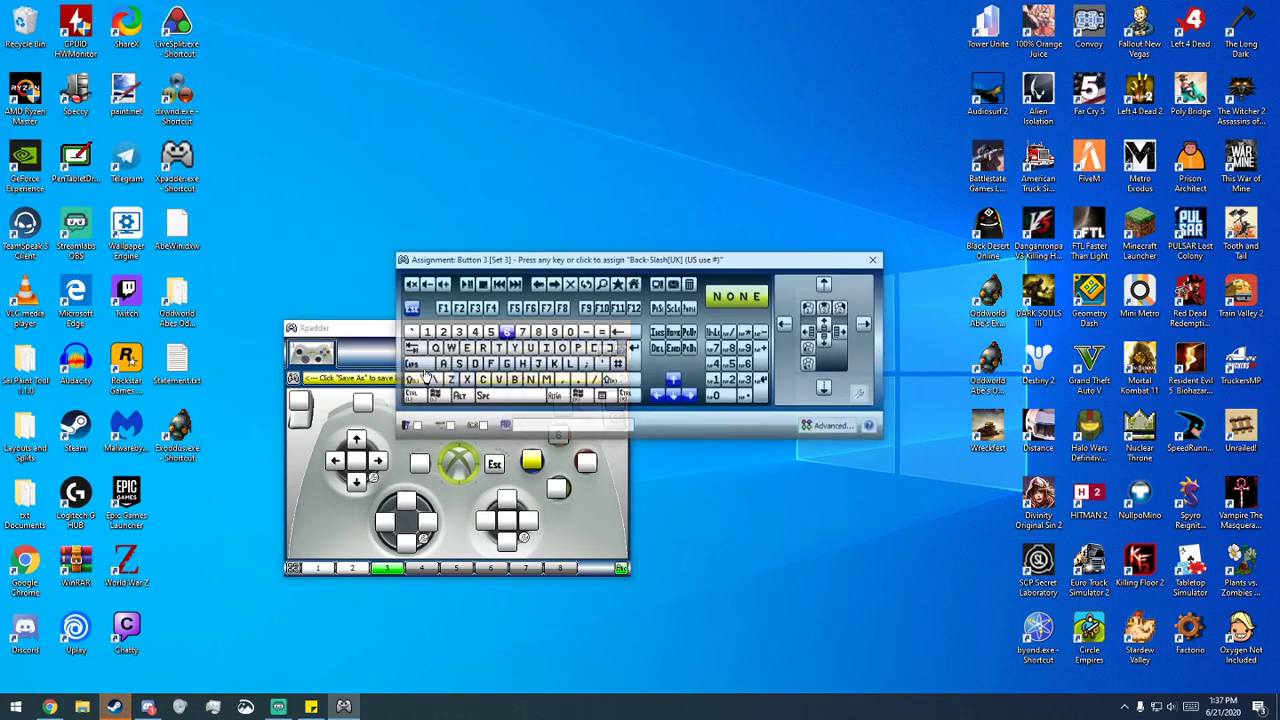
left_click(478, 334)
left_click(558, 488)
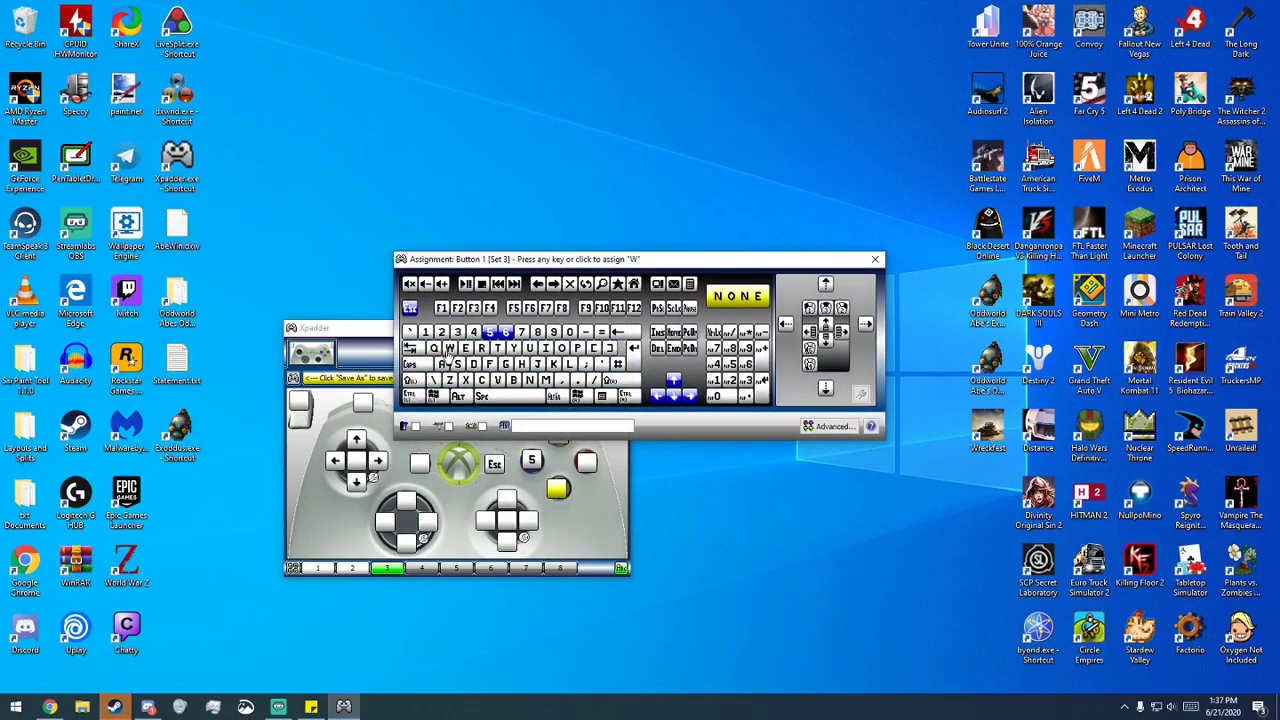
left_click(538, 332)
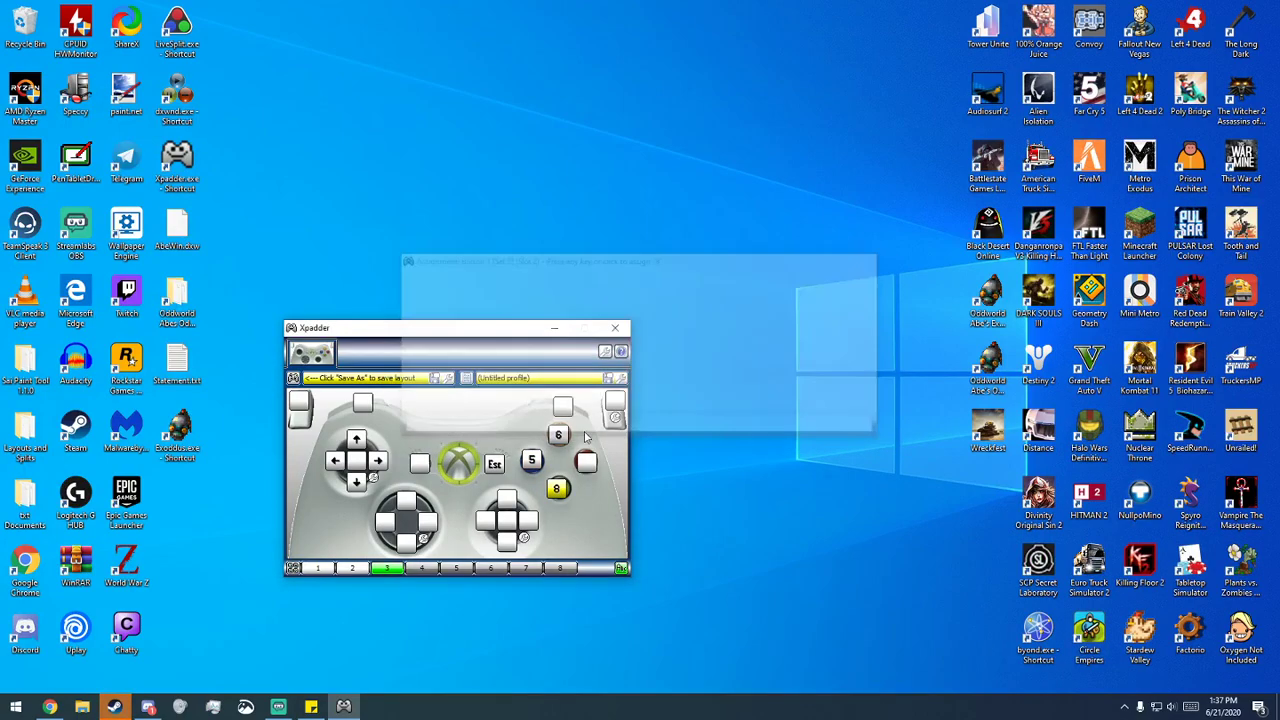
left_click(586, 462)
left_click(524, 332)
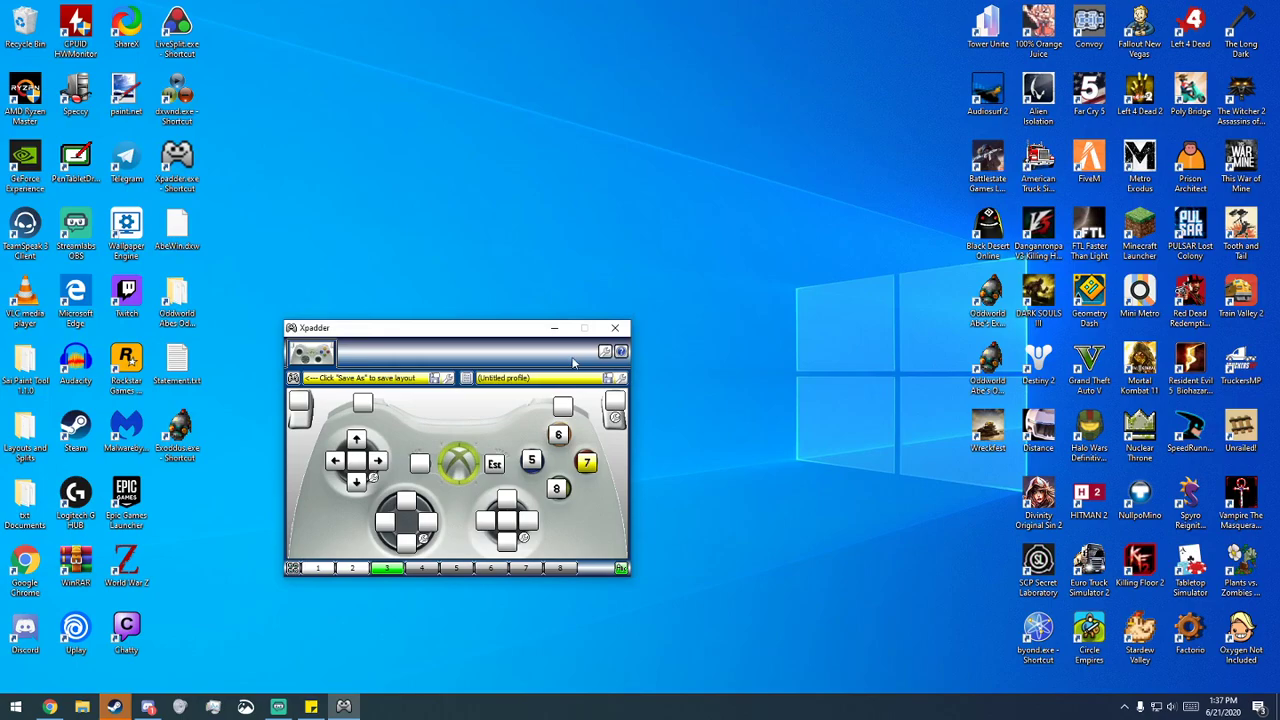
Step: Assign T to the right trigger and R to the right bumper in Set 3
left_click(615, 400)
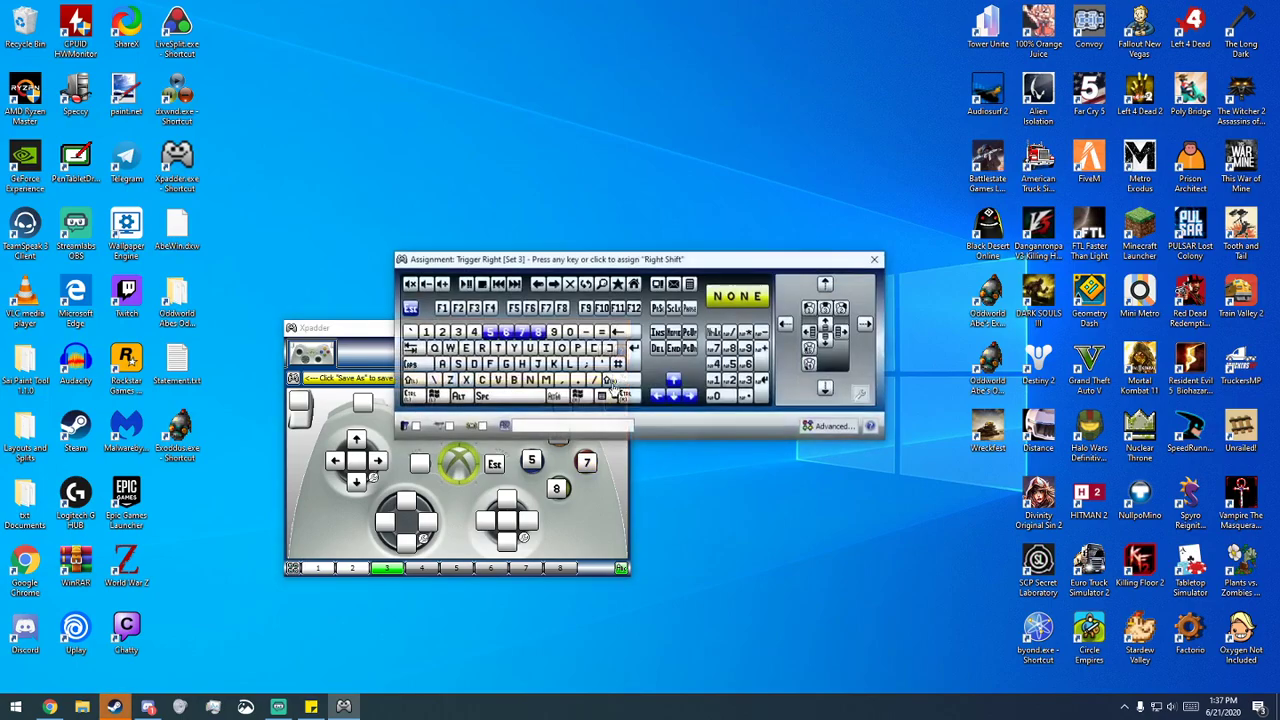
left_click(508, 348)
left_click(563, 408)
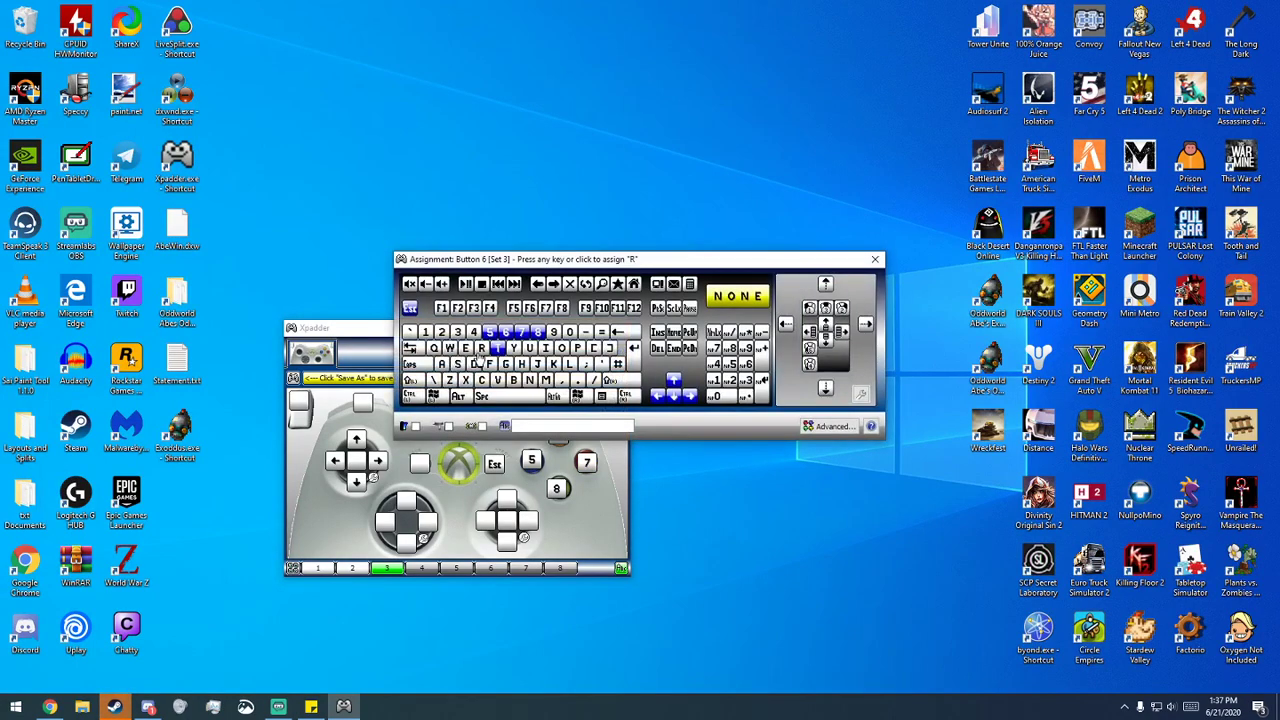
left_click(490, 350)
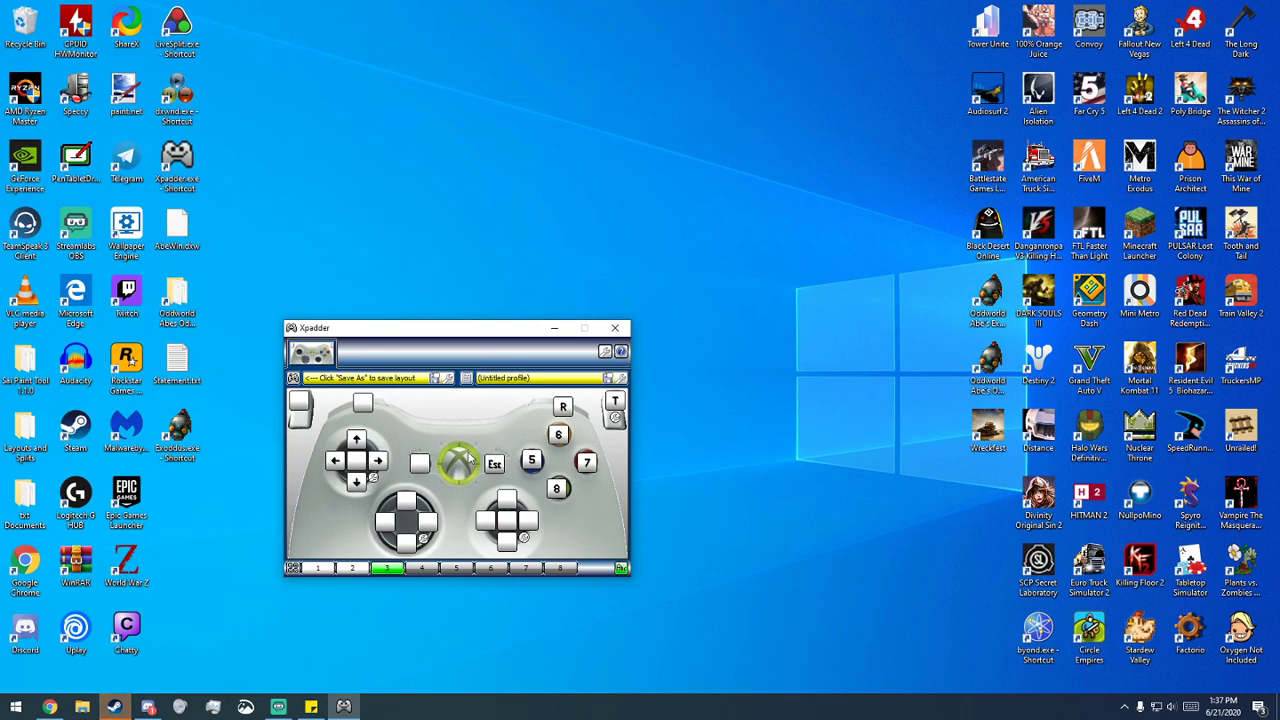
Step: In Set 1, make the left bumper (Button 5) a set selector with the option Set 2 While held
left_click(316, 568)
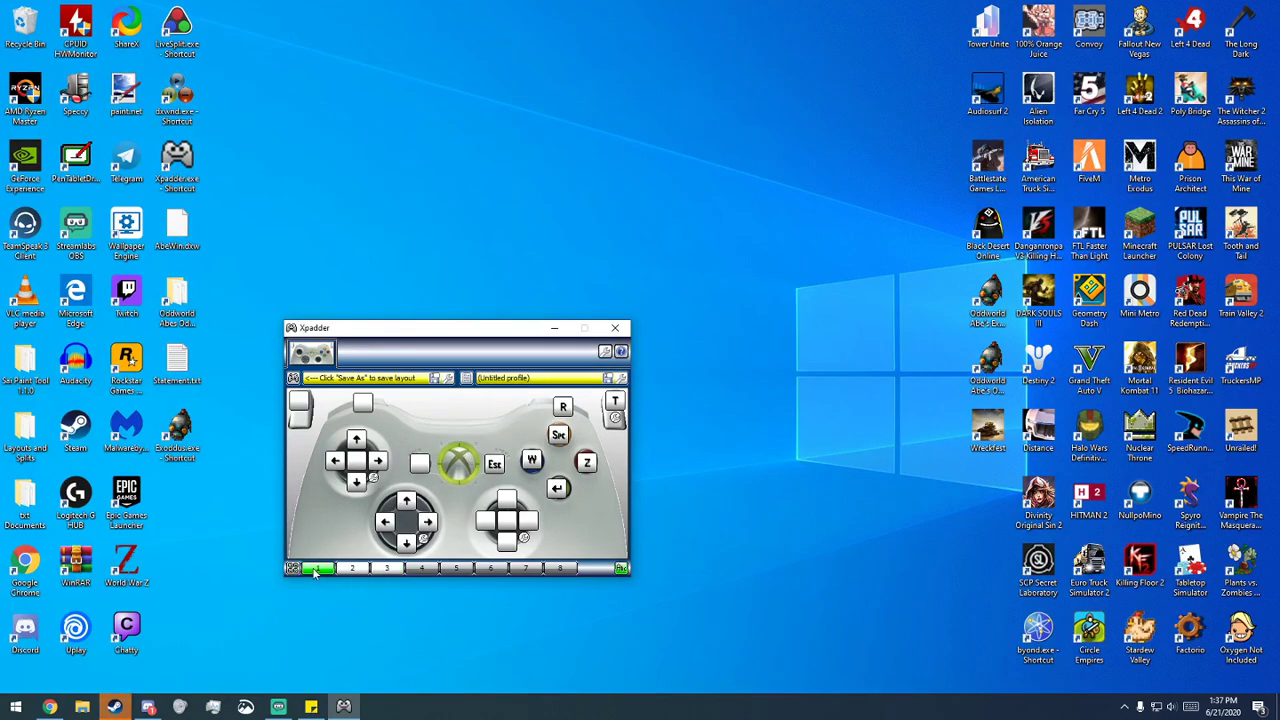
left_click(363, 402)
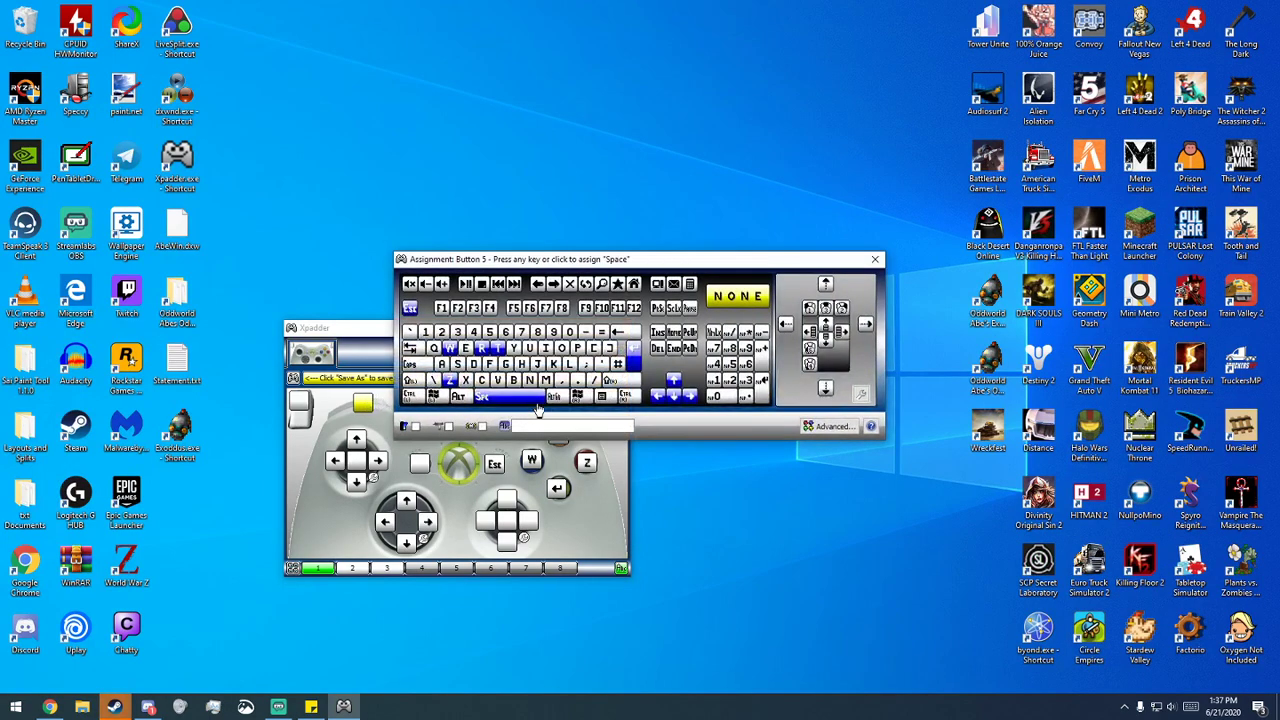
left_click(826, 427)
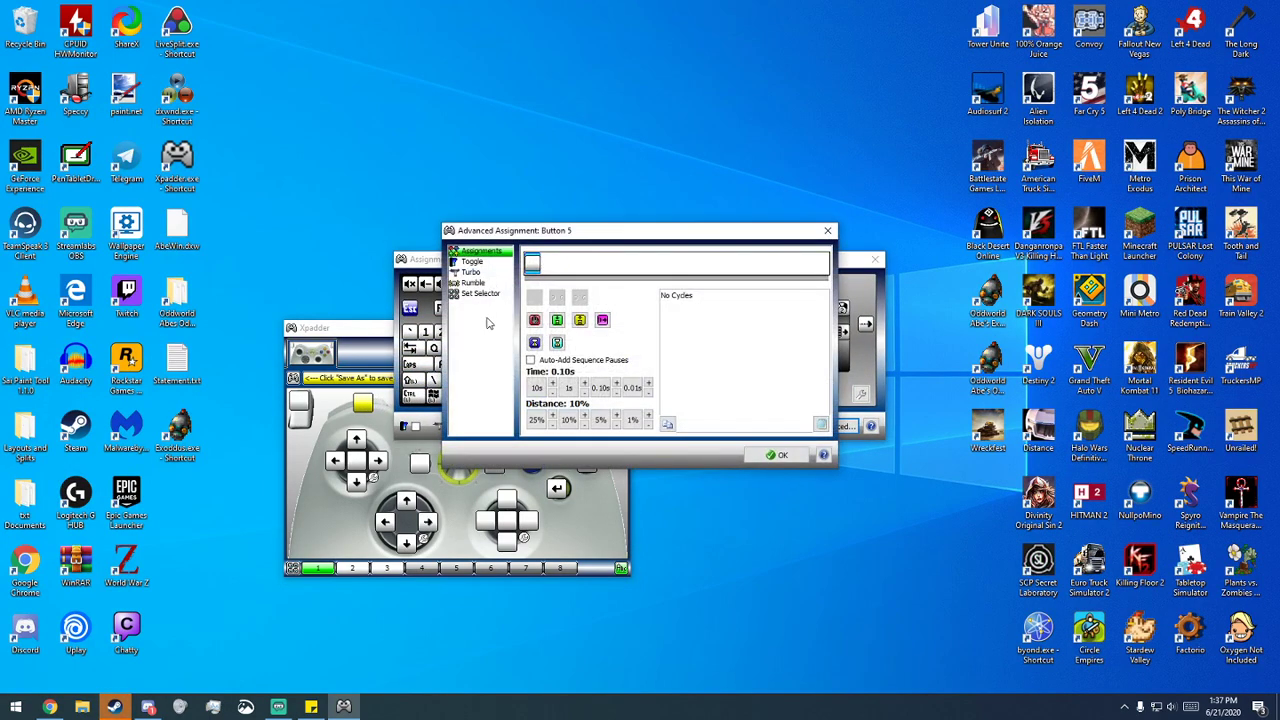
left_click(476, 296)
left_click(600, 276)
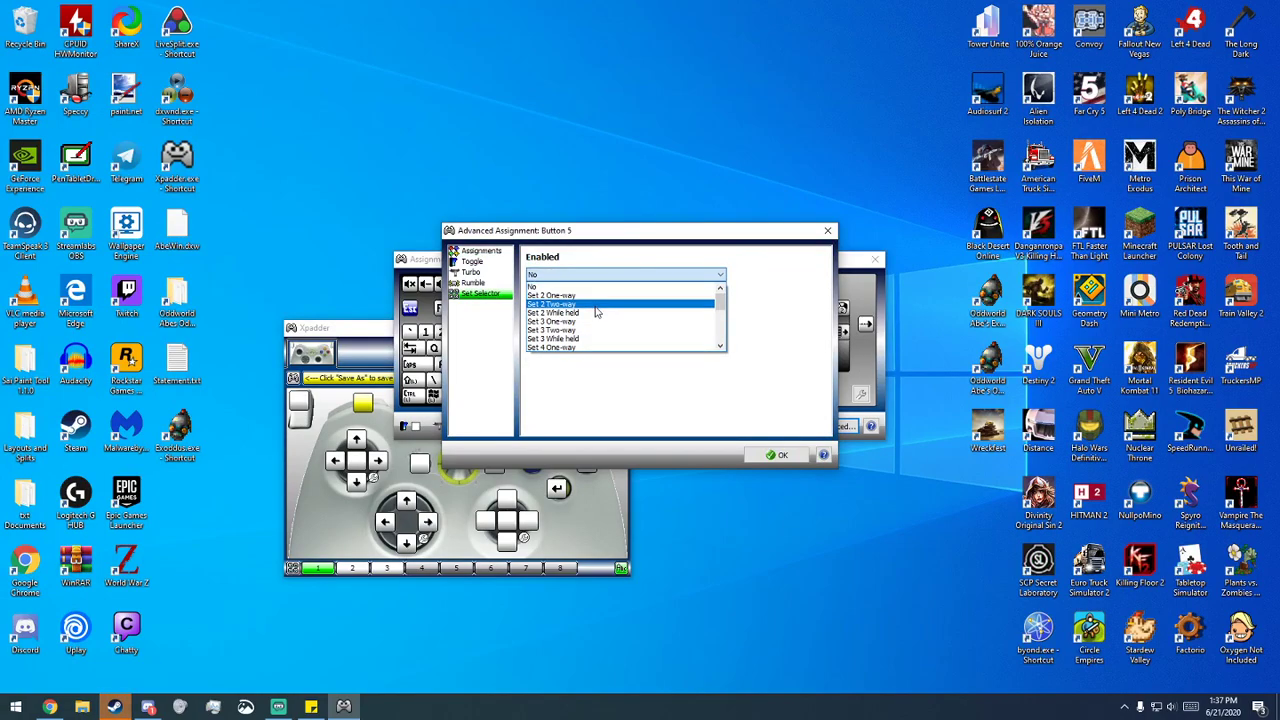
left_click(586, 312)
left_click(773, 456)
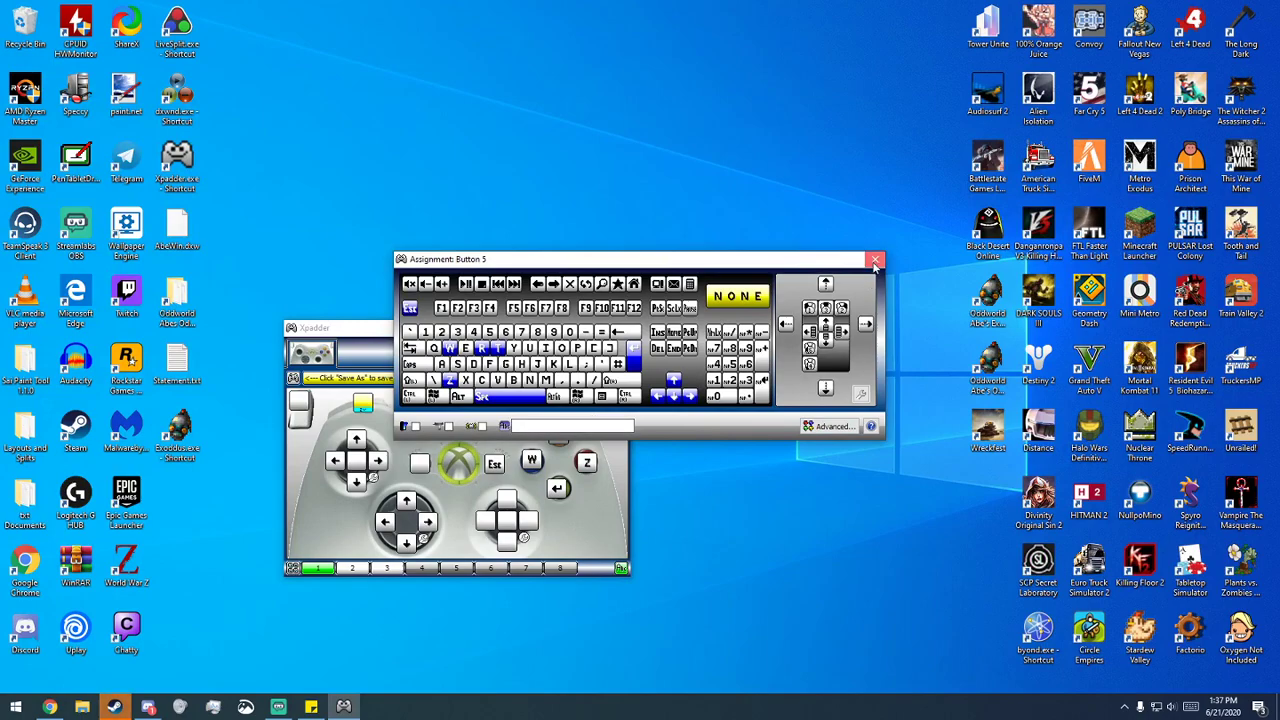
left_click(875, 259)
Step: Make the left trigger in Set 1 a set selector with the option Set 3 While held
left_click(300, 405)
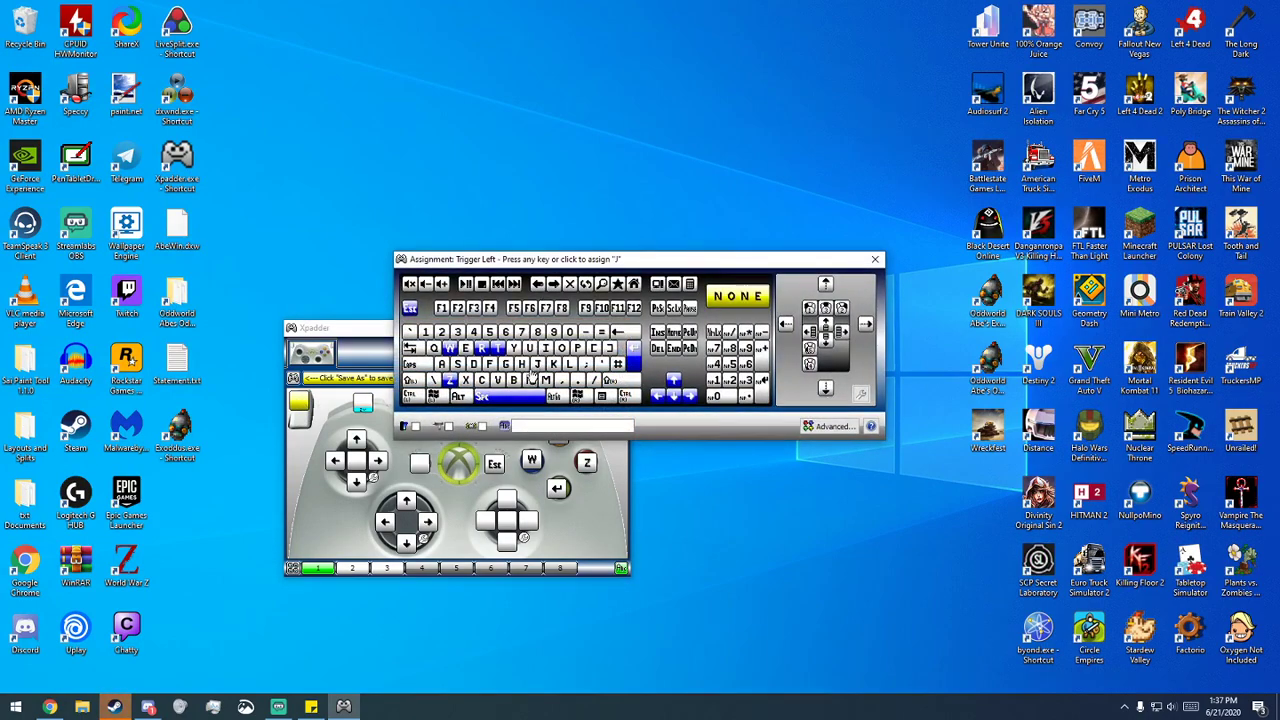
left_click(845, 425)
left_click(480, 293)
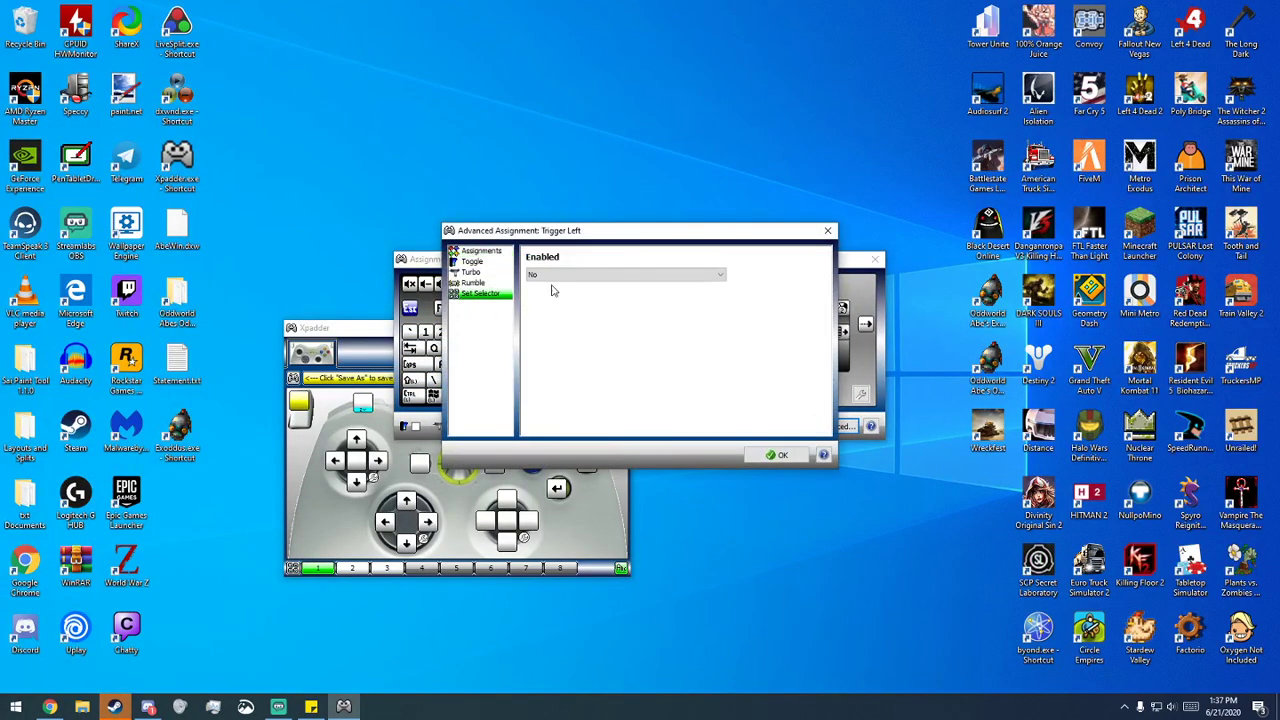
left_click(570, 275)
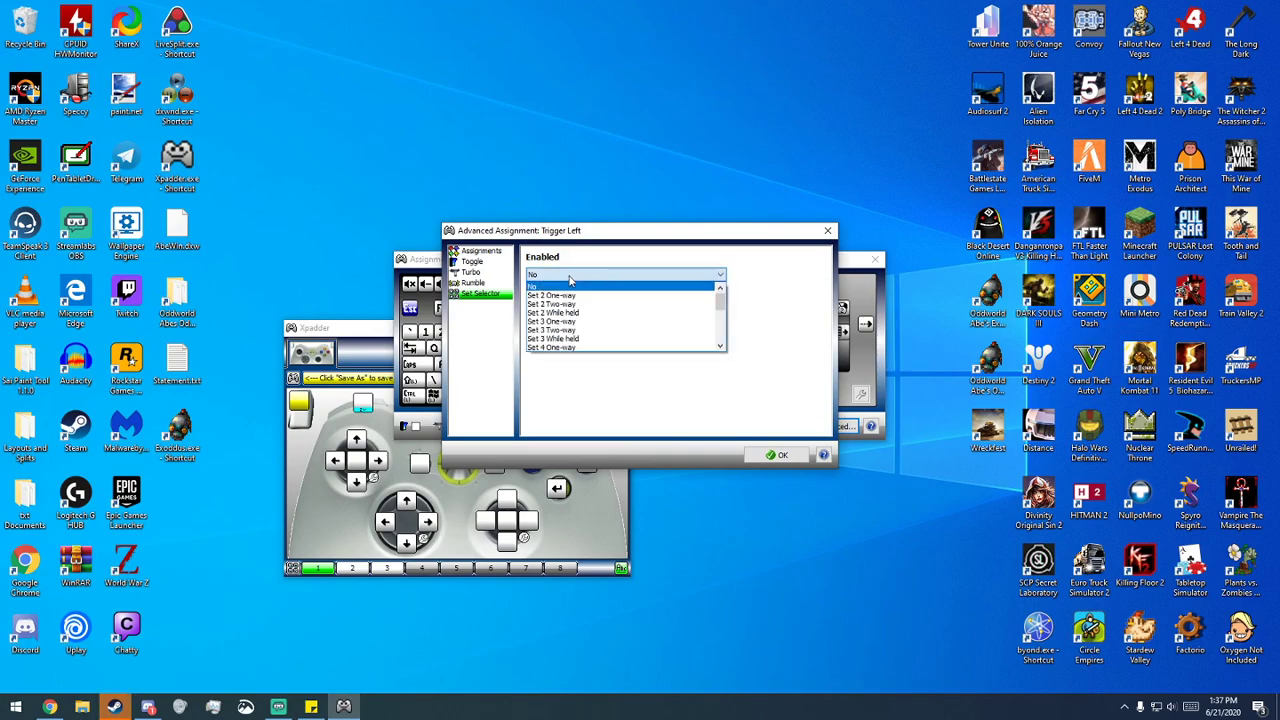
left_click(575, 338)
left_click(779, 455)
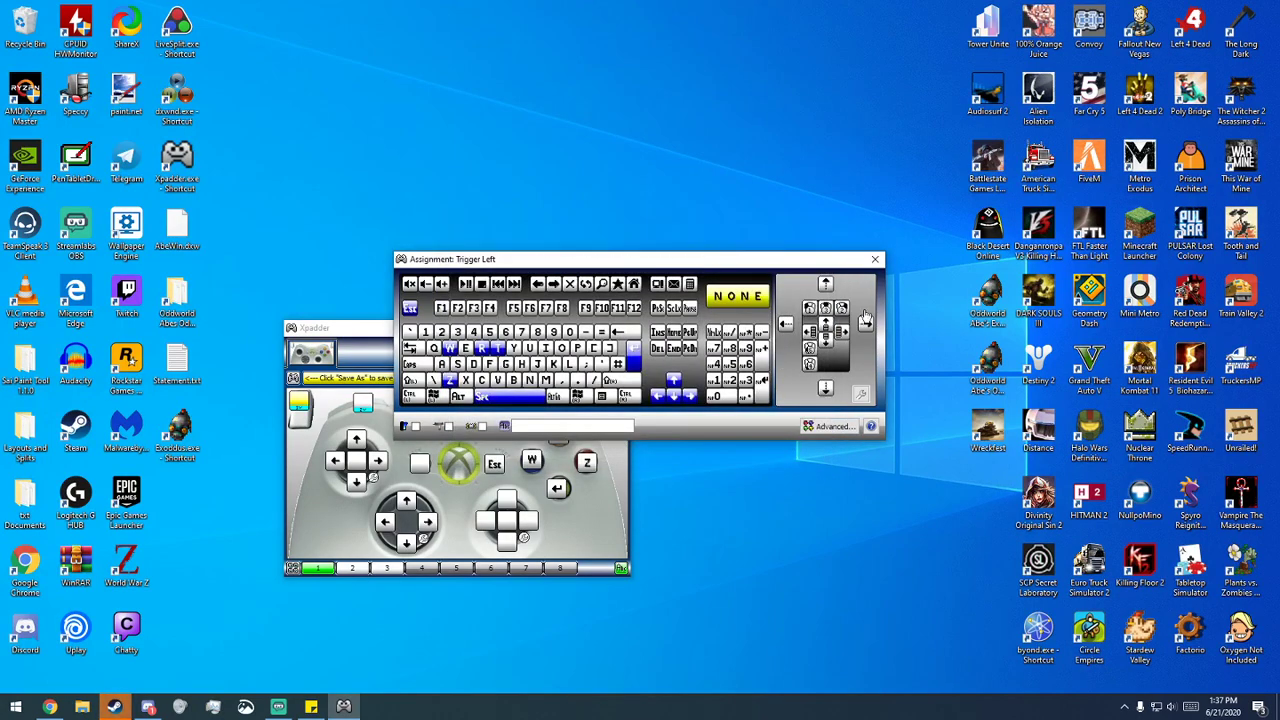
left_click(876, 261)
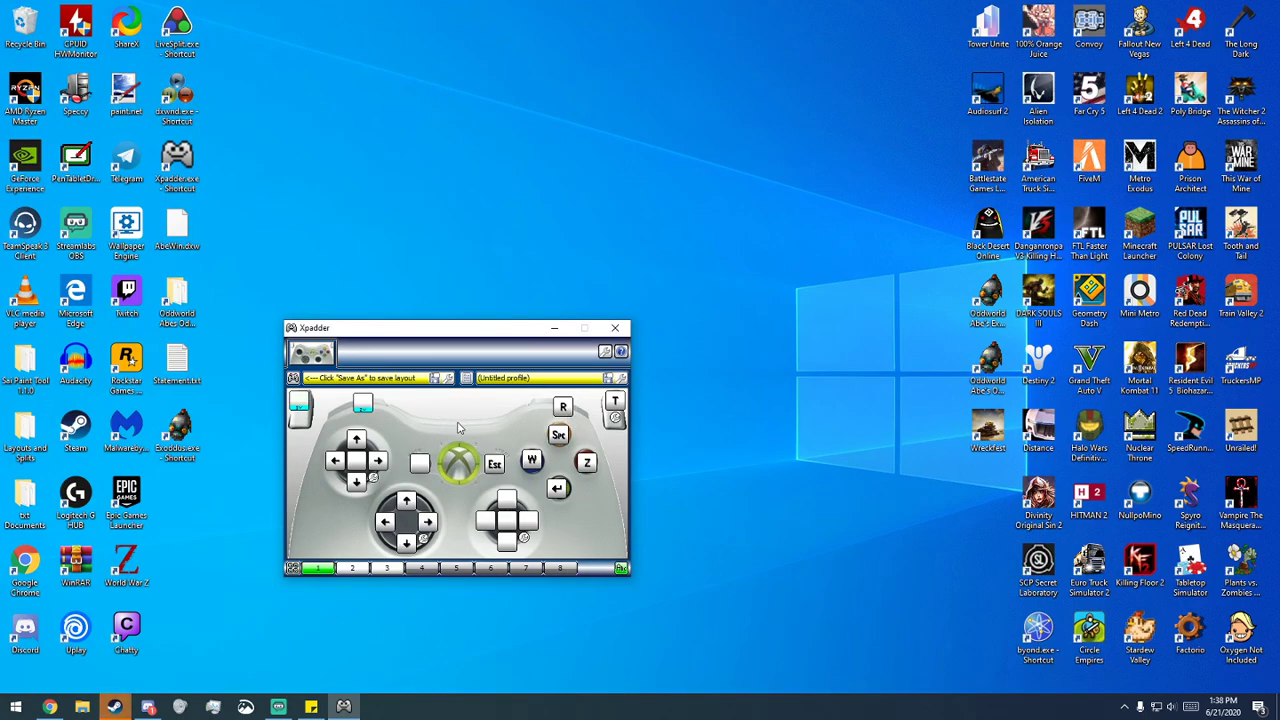
Step: Set the DeadZone of Stick 1 in Set 1 to 61% in the stick settings
left_click(372, 480)
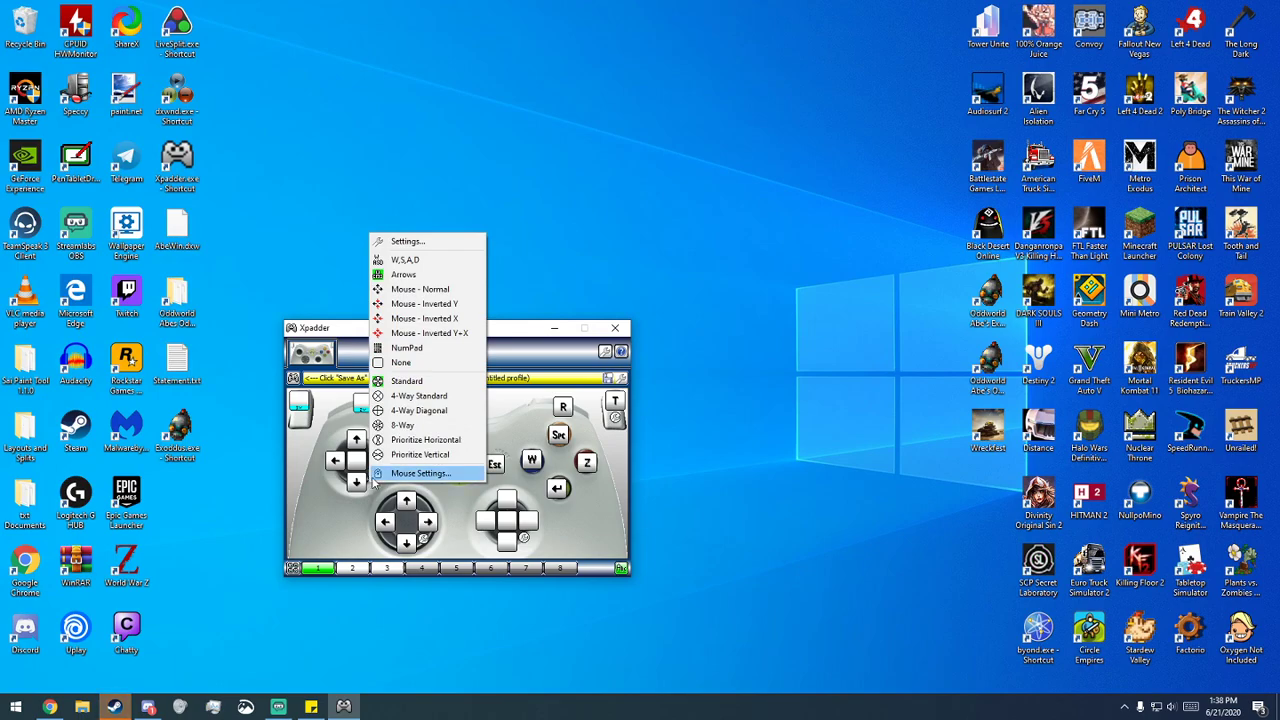
left_click(416, 245)
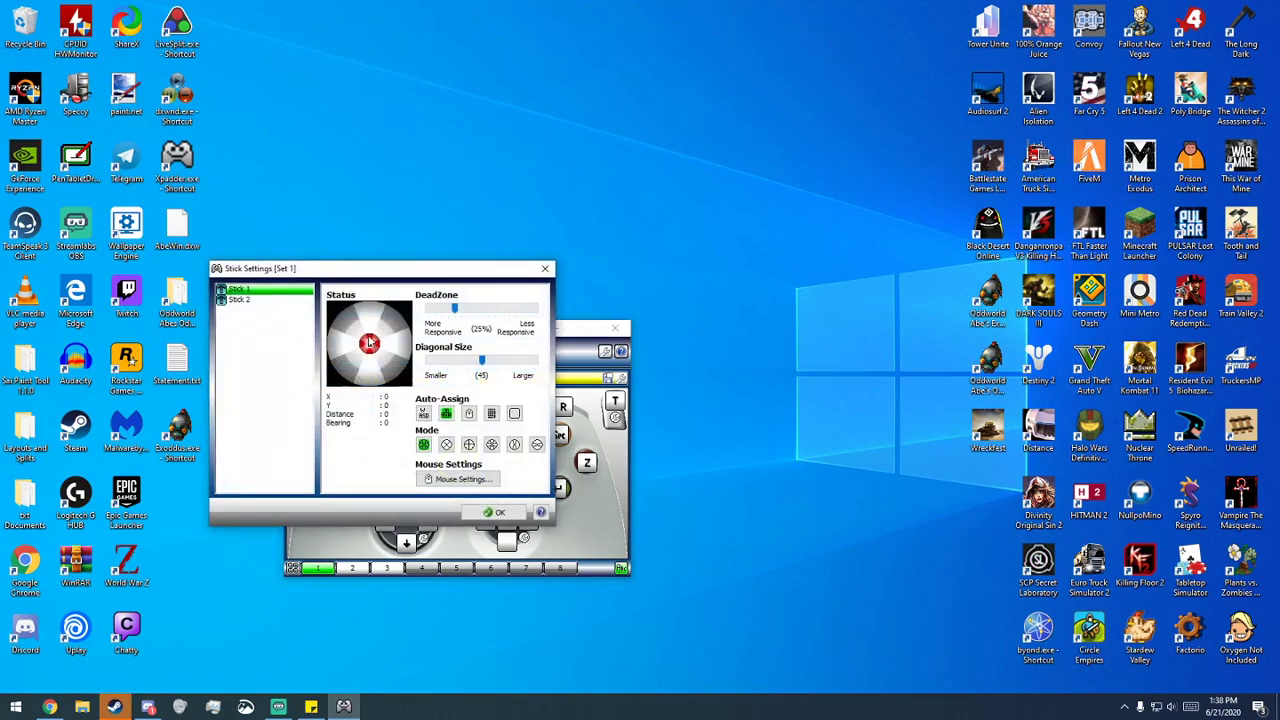
left_click_drag(373, 278, 459, 285)
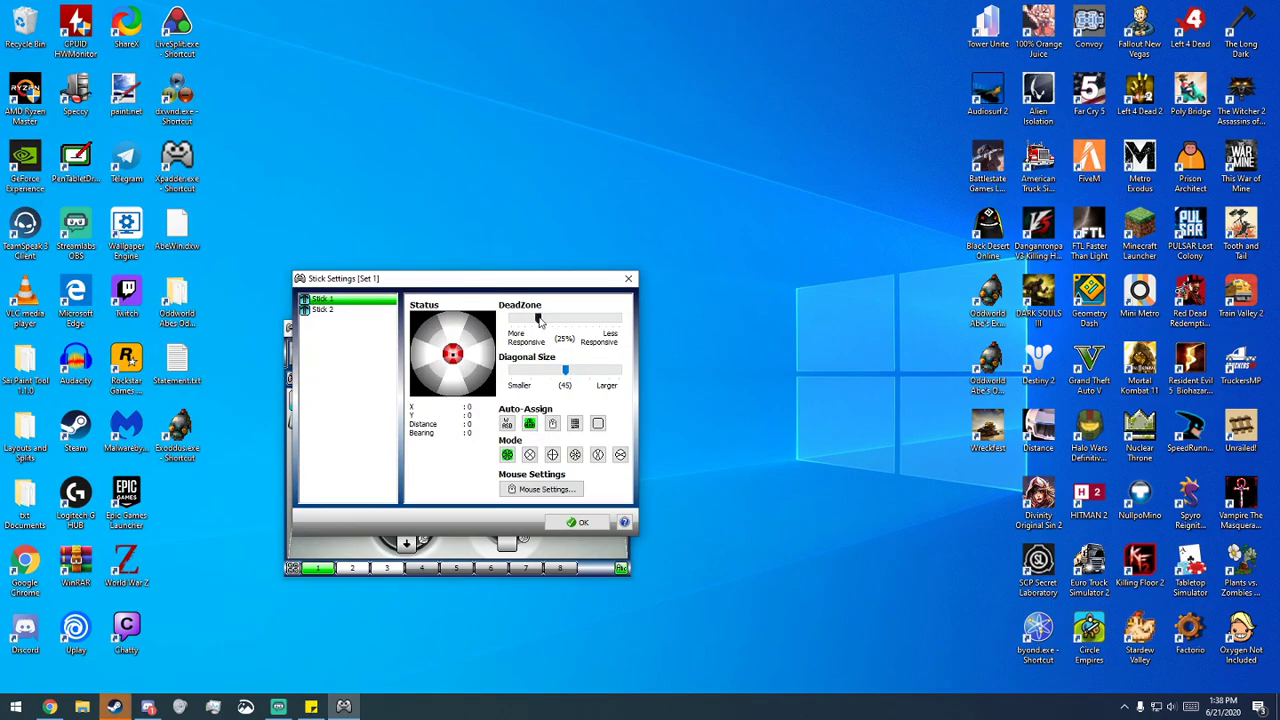
left_click_drag(541, 321, 577, 322)
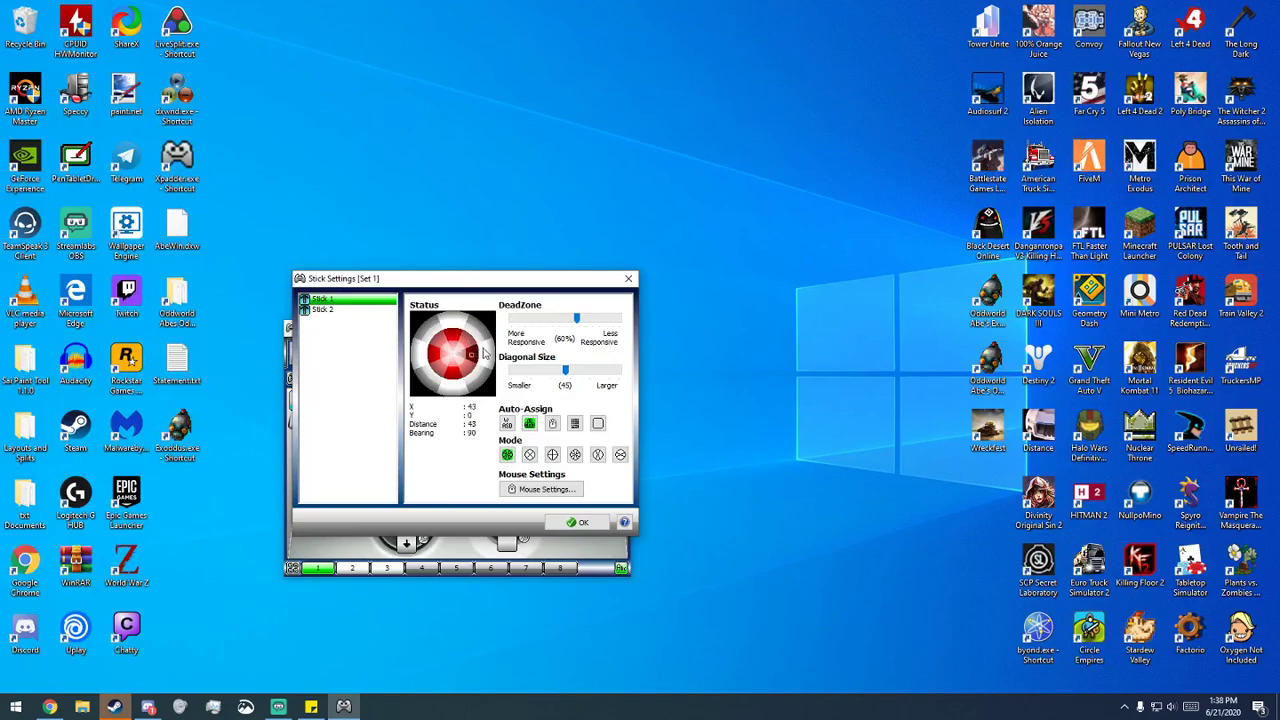
key("Right")
key("Right")
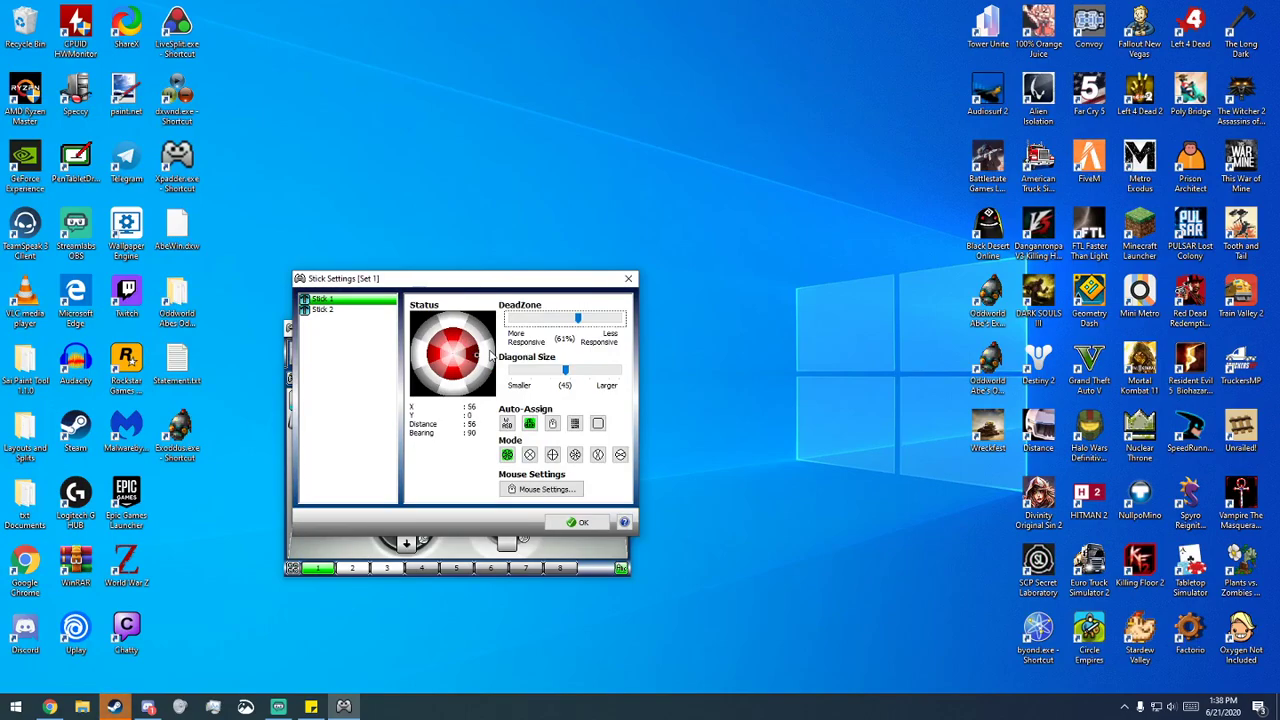
left_click(580, 522)
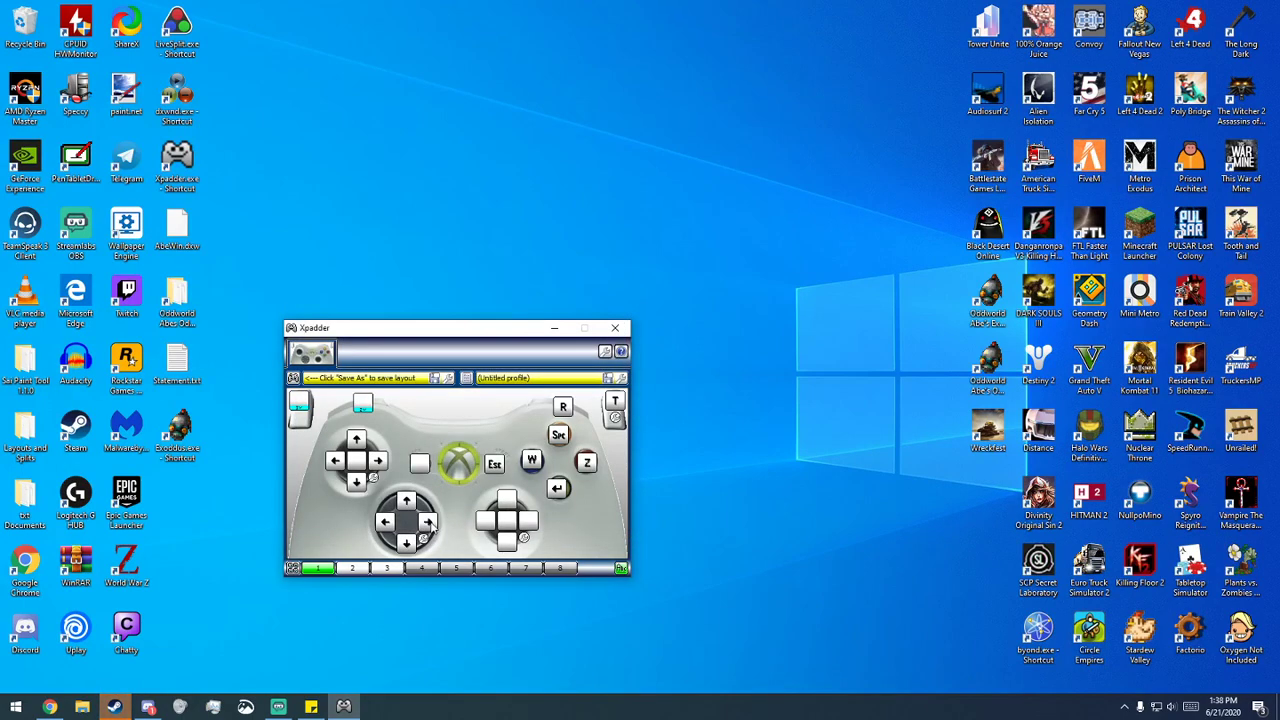
Step: Save the controller layout as Test in the Xpadder downloads folder
left_click(434, 380)
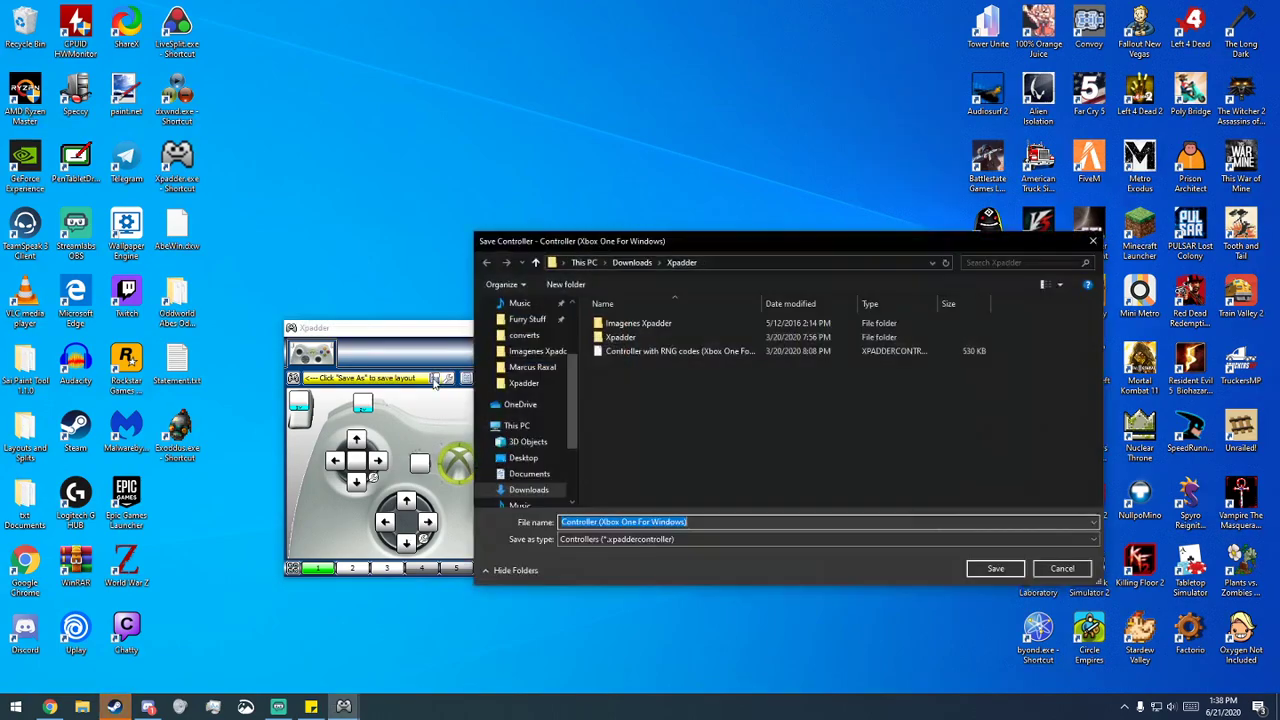
type("Test")
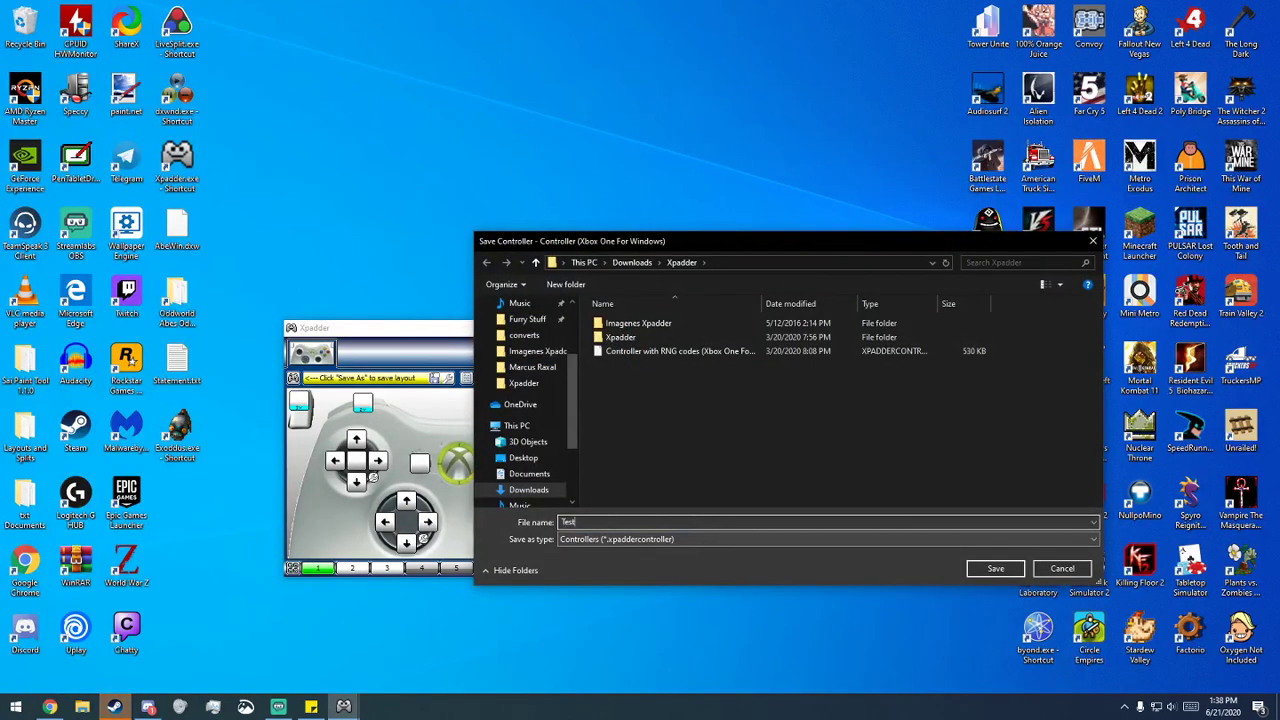
left_click(993, 568)
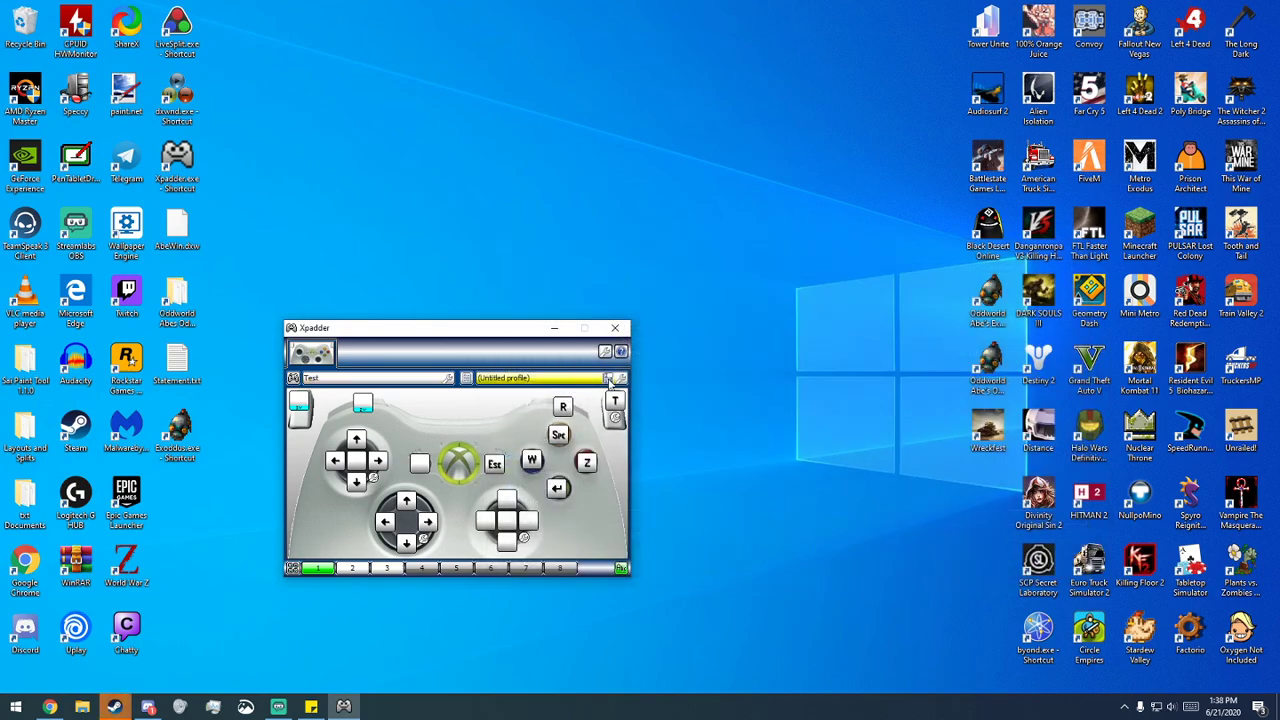
Step: Save the untitled key-mapping profile as Test in the Xpadder downloads folder
left_click(610, 380)
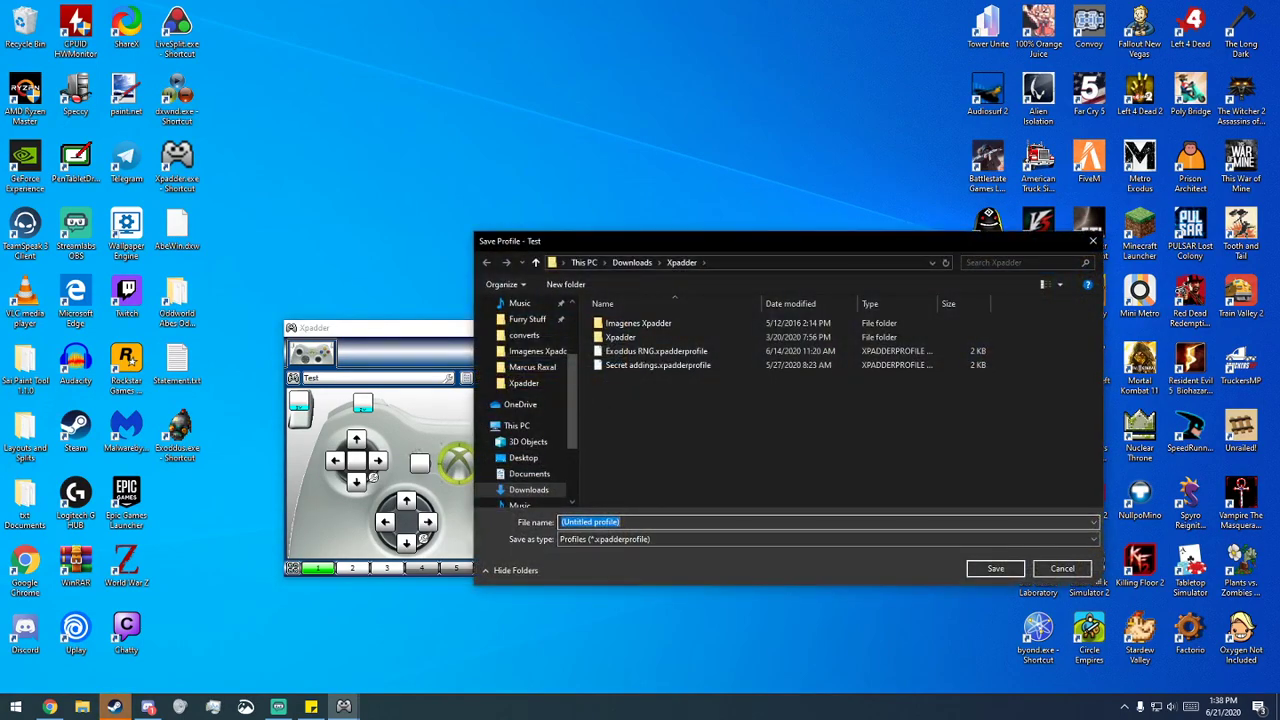
type("Test")
left_click(997, 569)
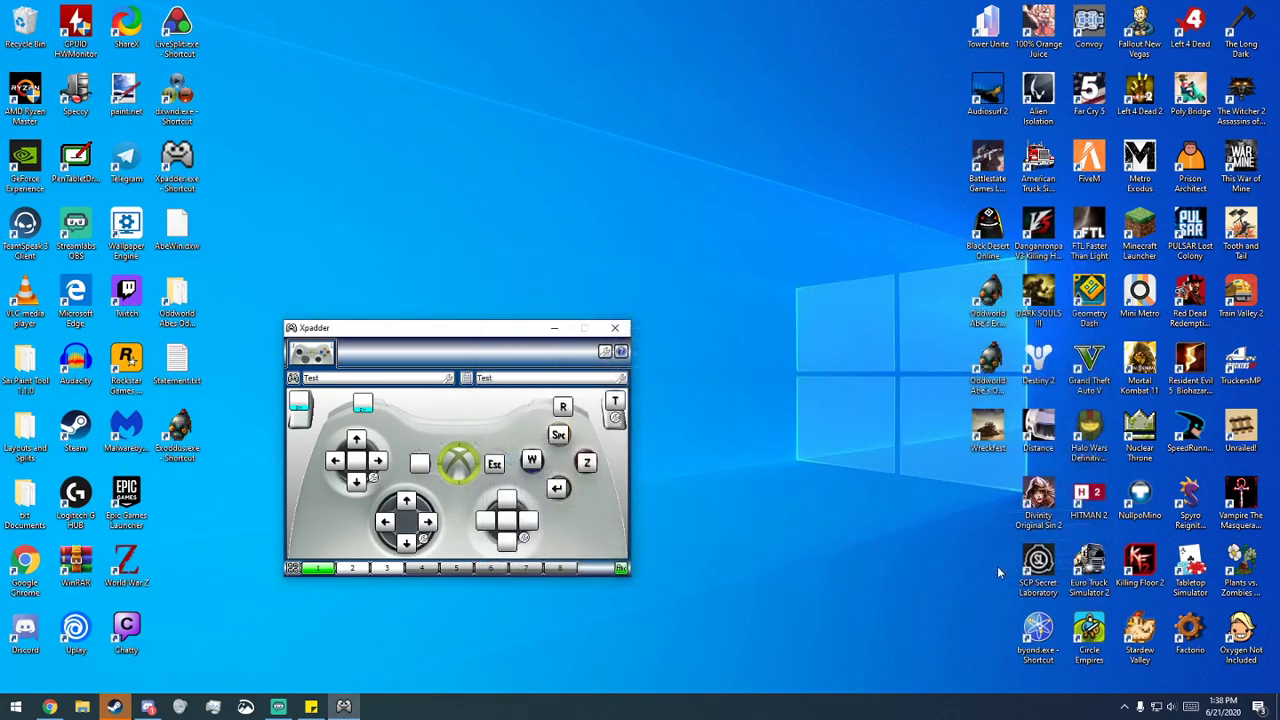